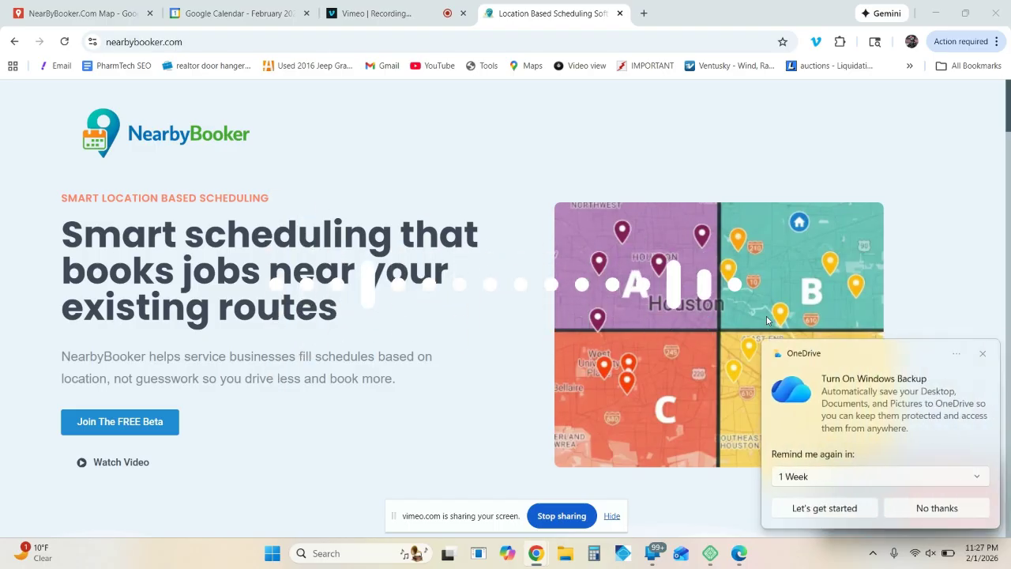
Step: Dismiss the OneDrive backup reminder and review the February 2026 team calendar and the NearByBooker map of Houston
click(982, 355)
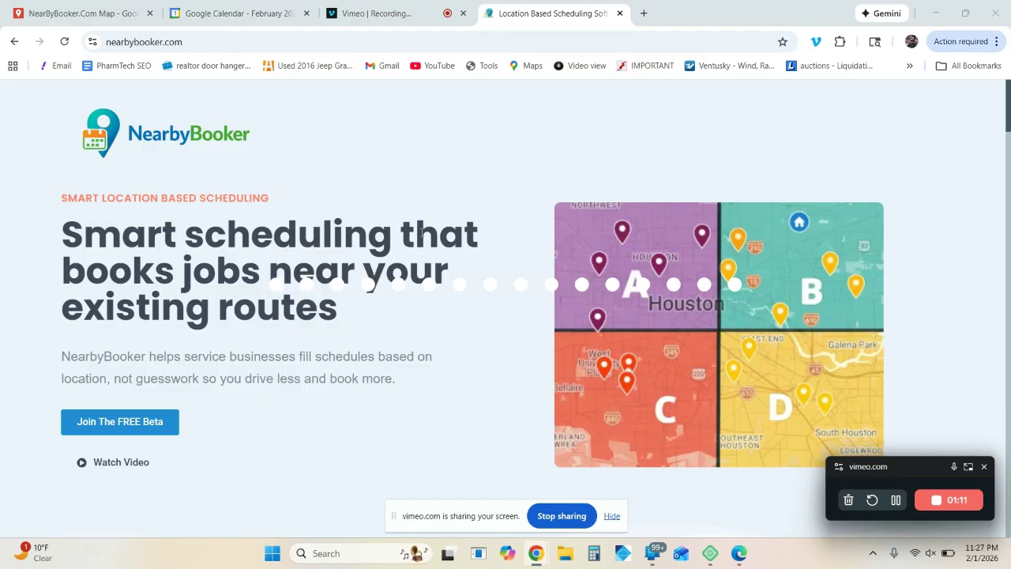
click(240, 13)
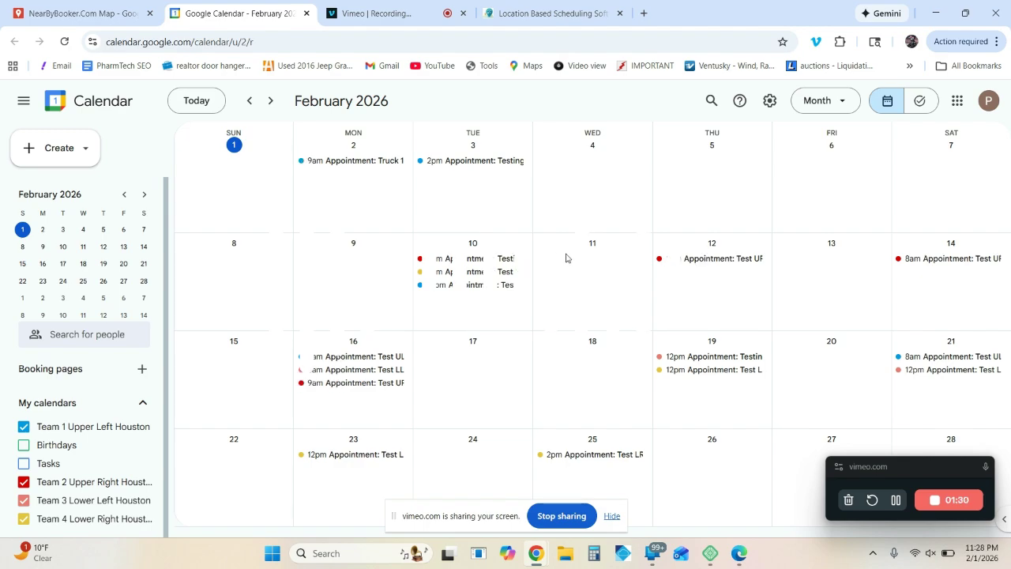
click(557, 13)
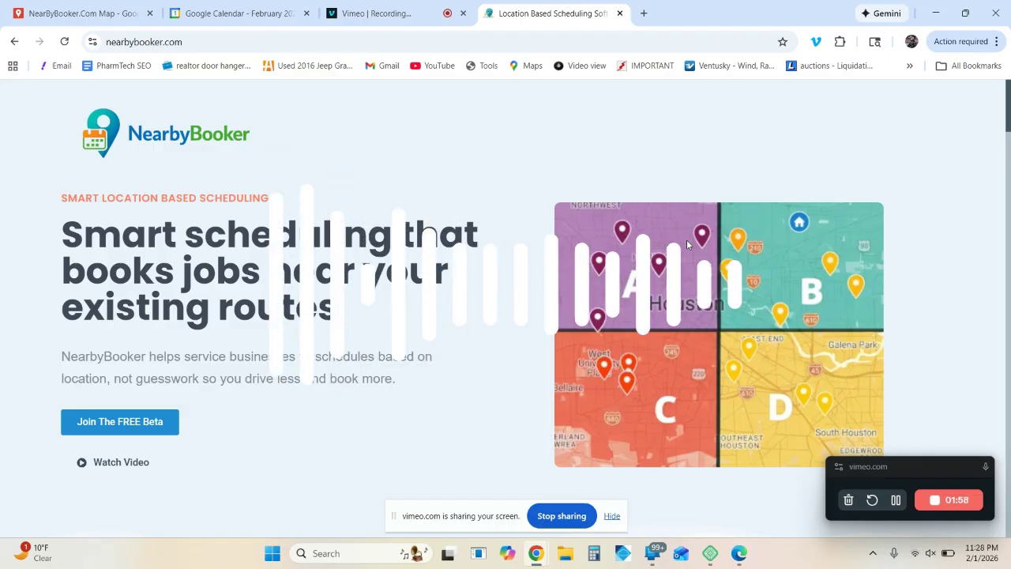
click(68, 21)
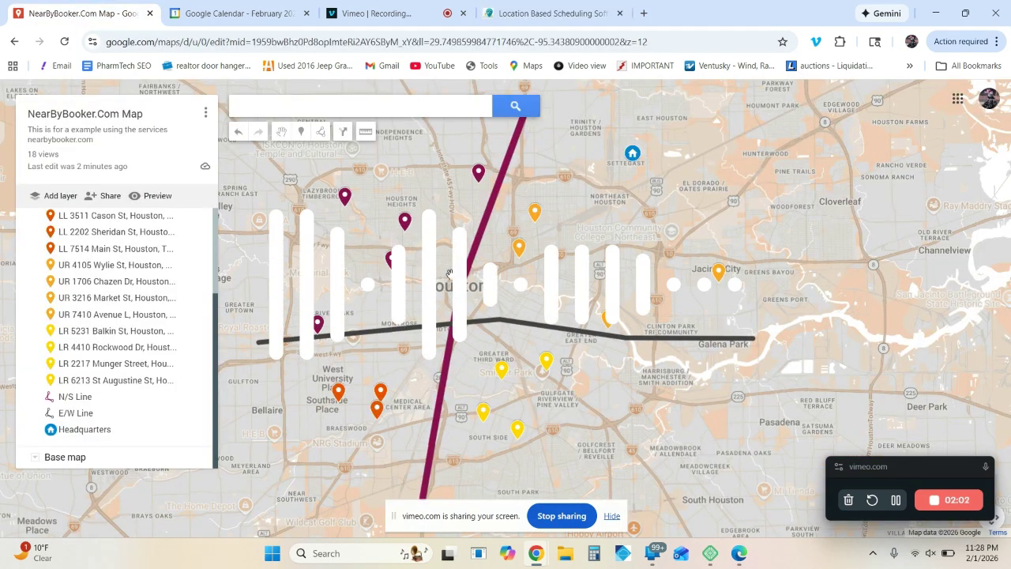
drag(515, 340, 594, 340)
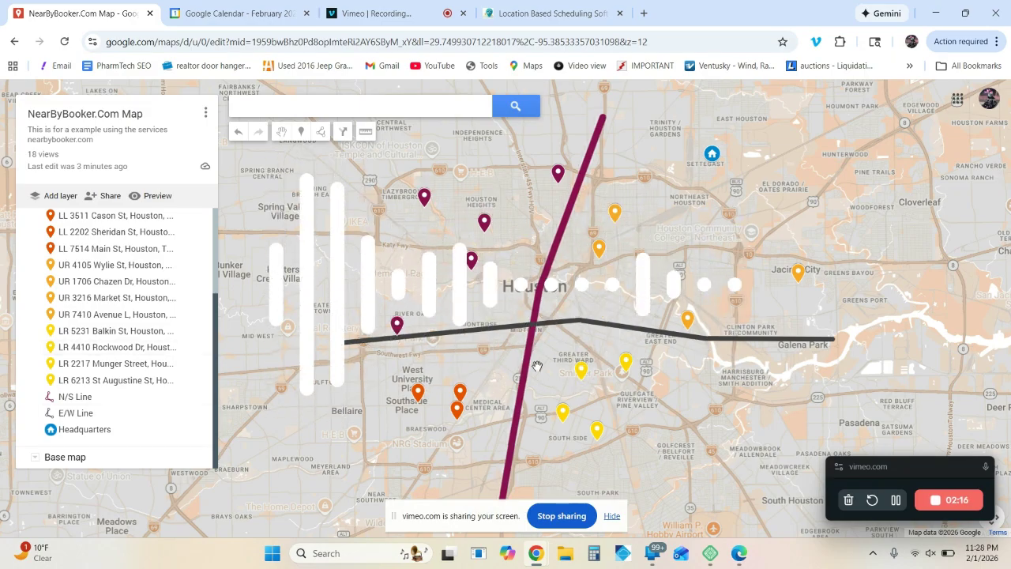
Step: Add a marker on a Swift Blvd lot east of Kirby Dr, naming it with the sample customer's street address
scroll(425, 387, up, 2)
click(397, 434)
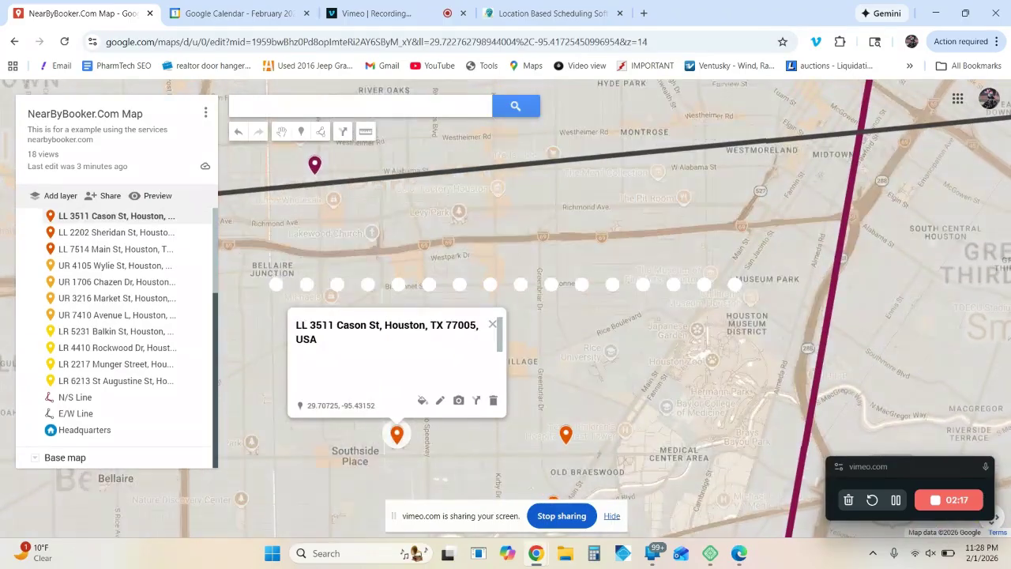
click(493, 324)
scroll(472, 399, up, 2)
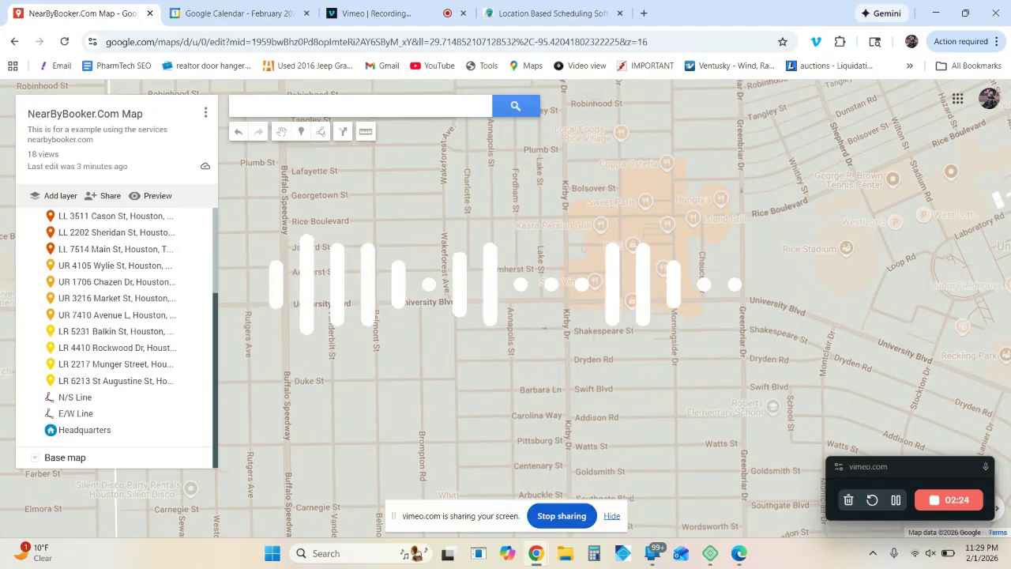
scroll(614, 394, up, 2)
scroll(522, 330, up, 3)
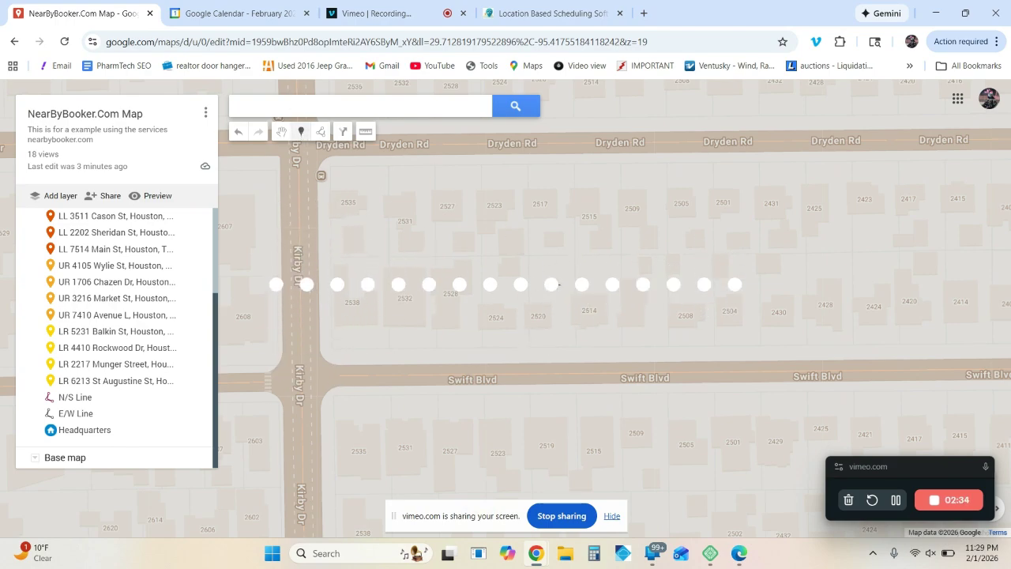
click(536, 303)
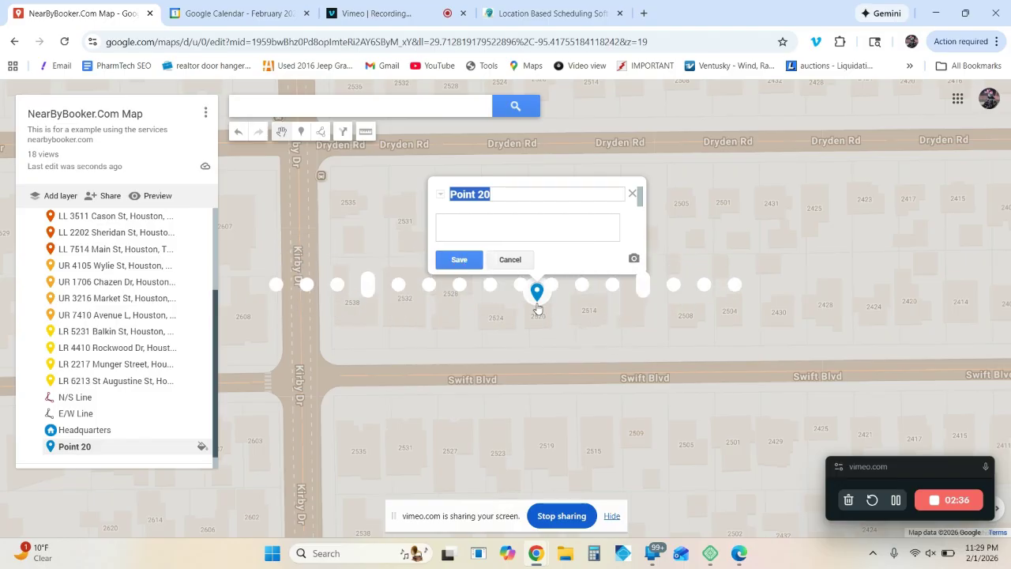
text(252)
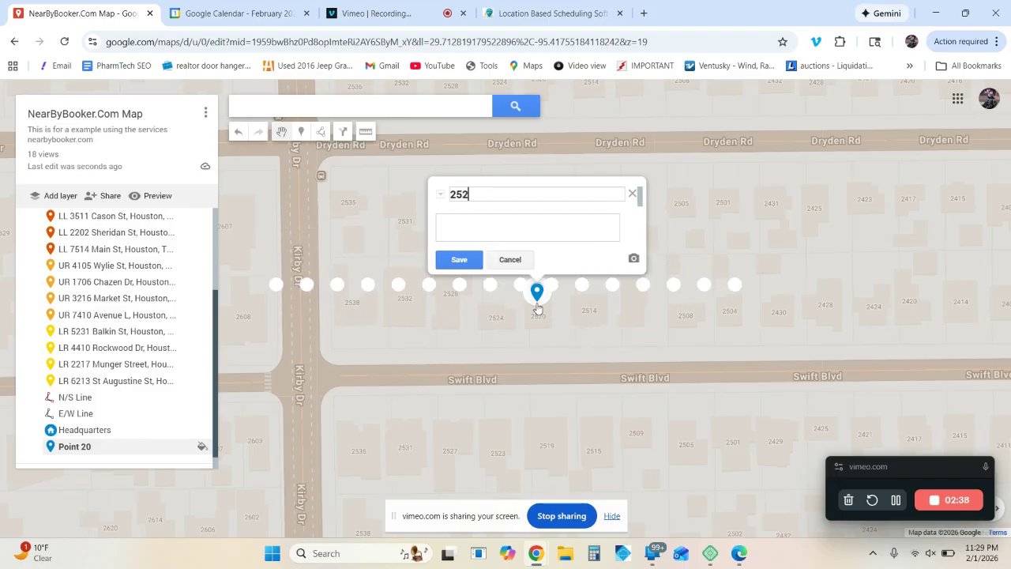
text(0 swift )
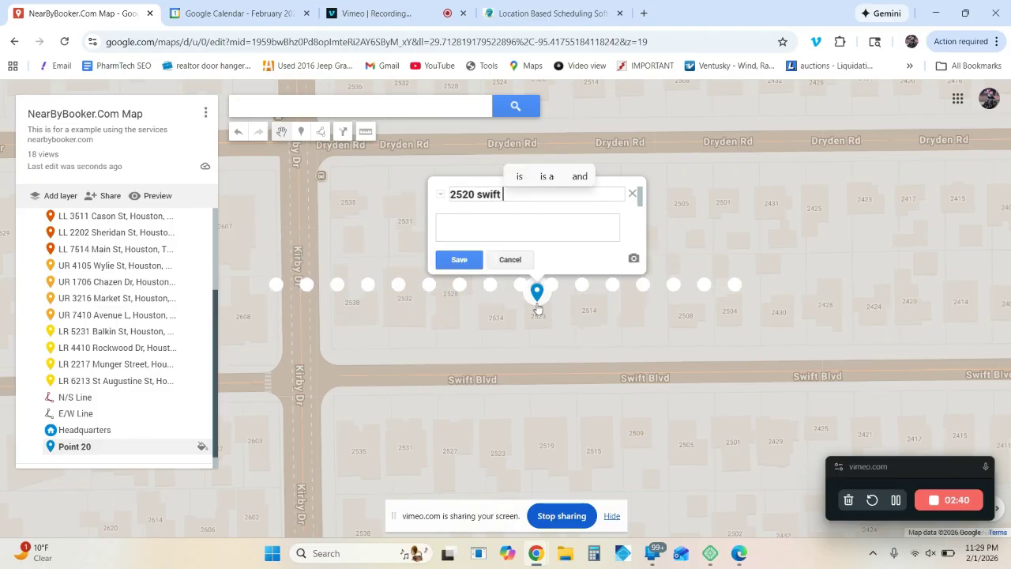
text(blvd h)
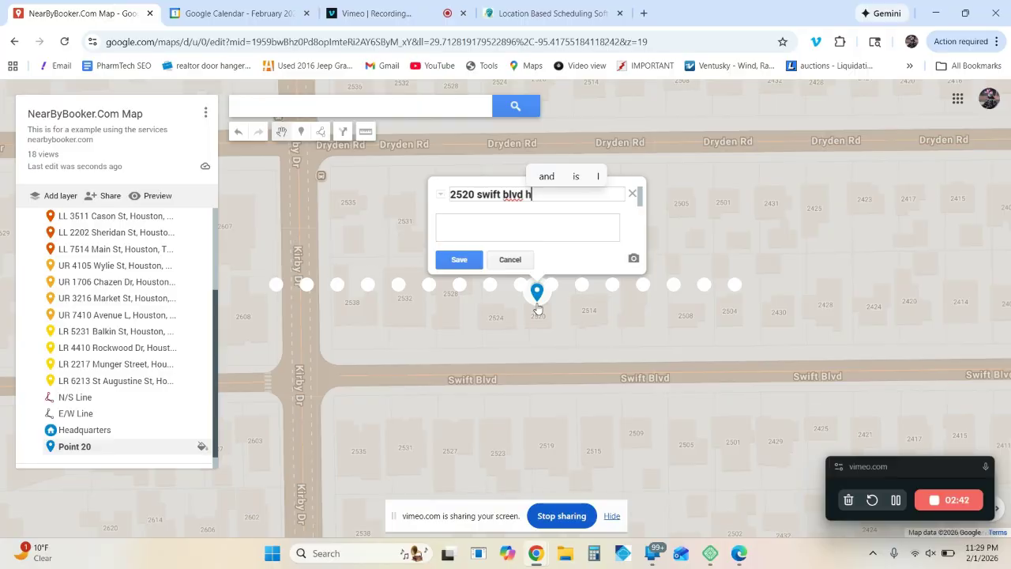
text(ouston)
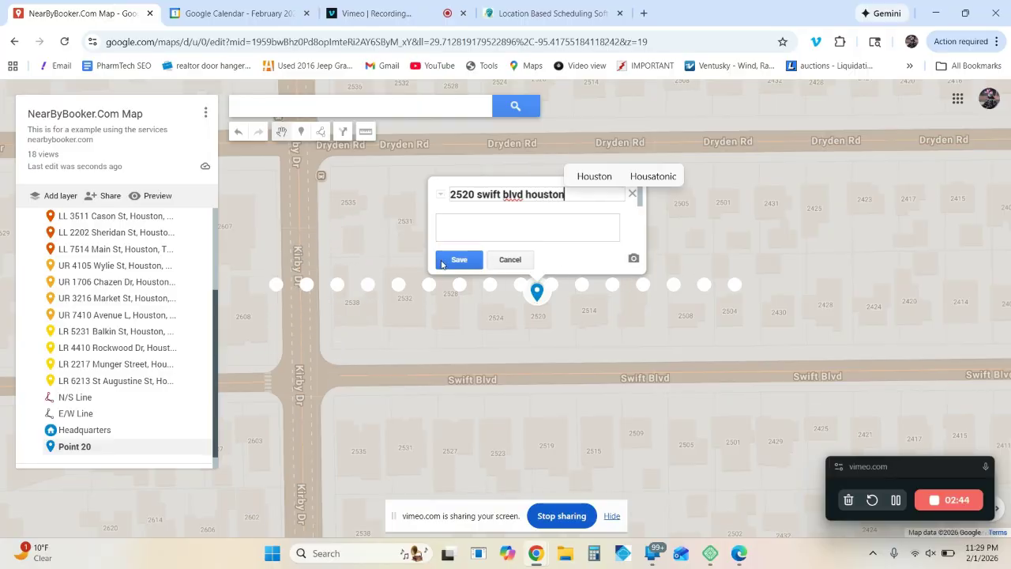
click(442, 265)
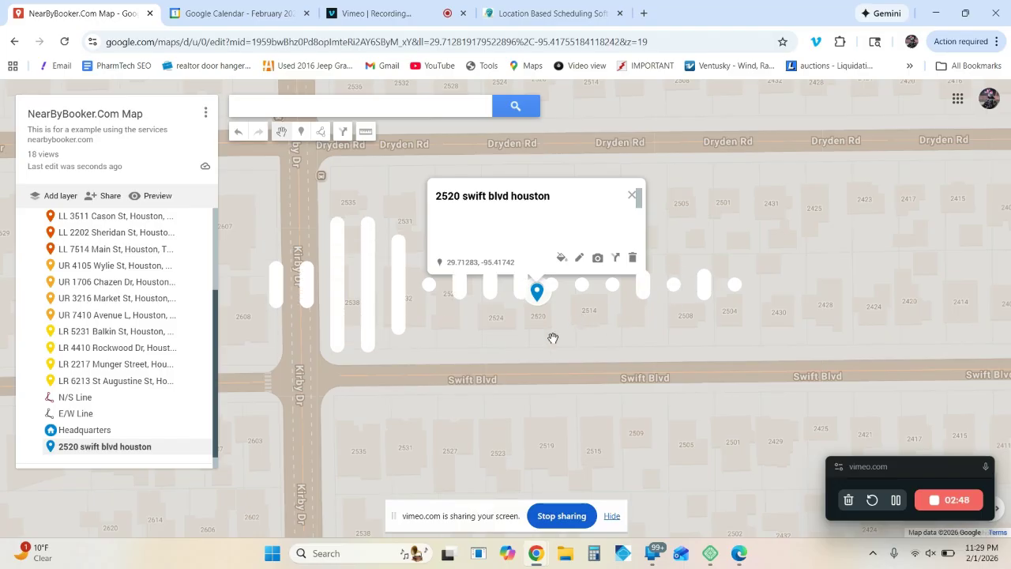
Step: Switch to the NearByBooker example site in Edge and search available appointment times for the sample customer's suggested Houston address
click(732, 556)
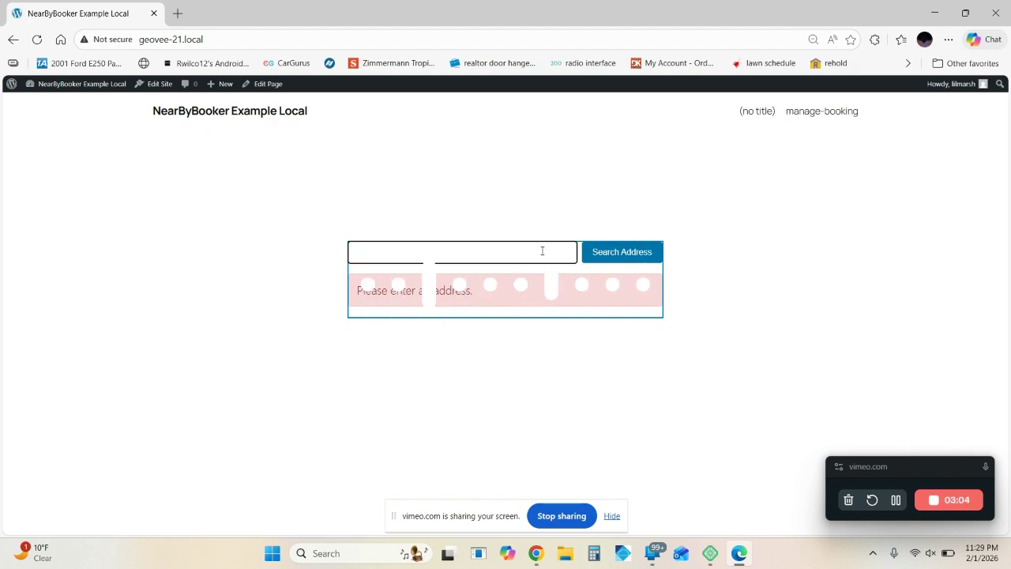
text(520 swift blvd hou)
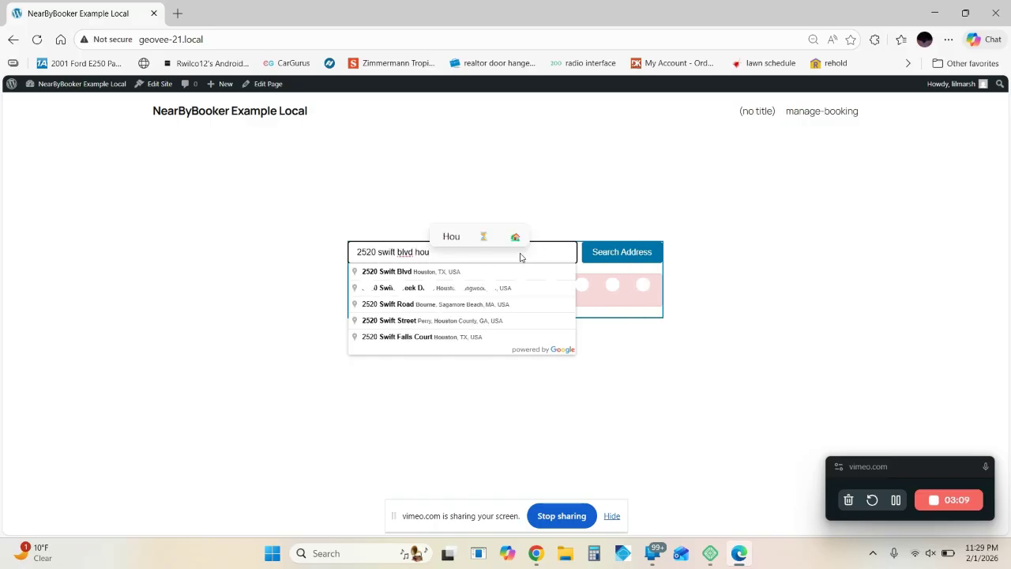
click(468, 272)
click(623, 253)
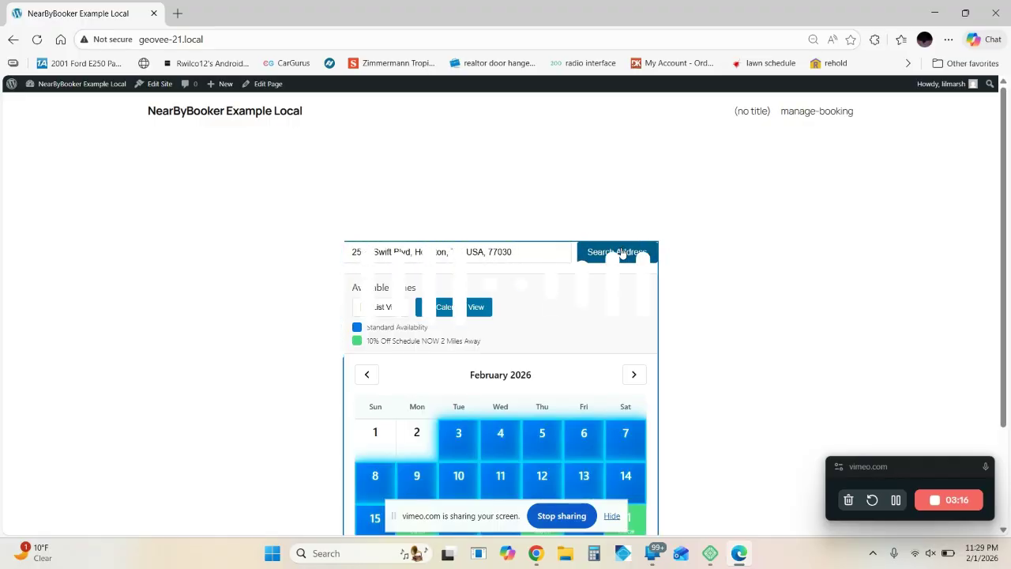
scroll(622, 253, down, 2)
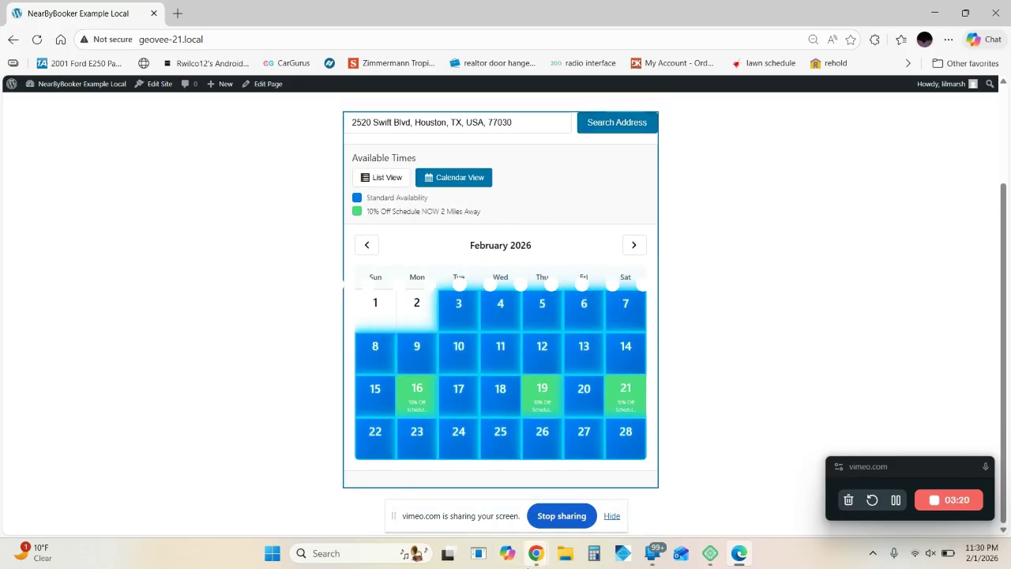
Step: Return to the Houston map in Chrome and examine the new marker's position relative to the existing job markers
click(537, 562)
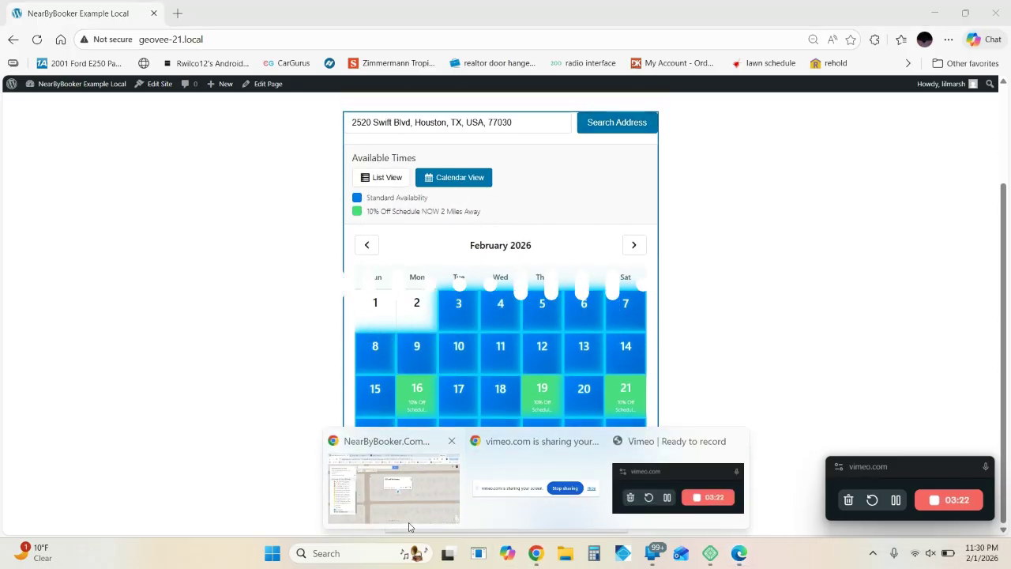
click(409, 522)
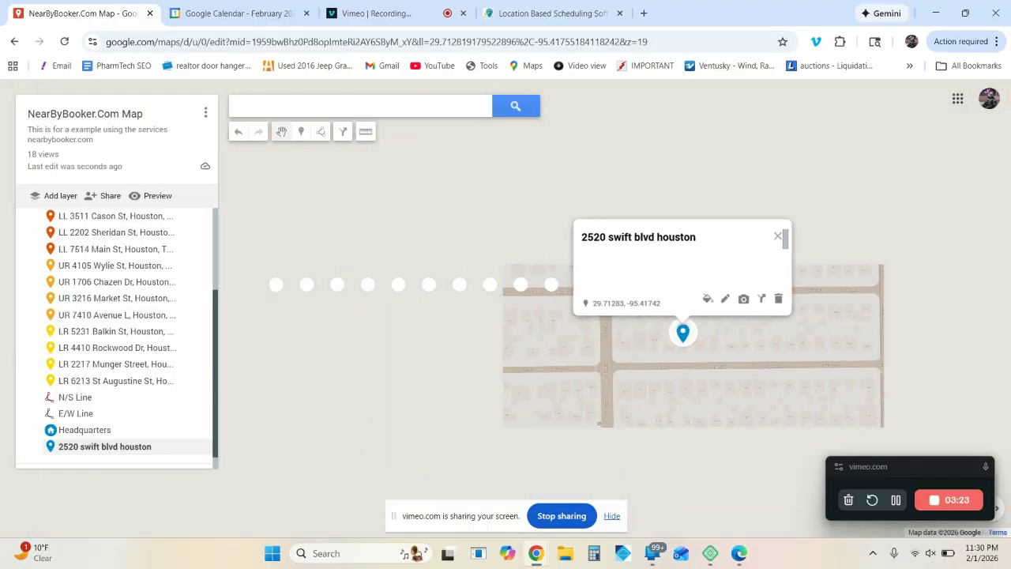
scroll(846, 361, down, 3)
drag(846, 361, 648, 259)
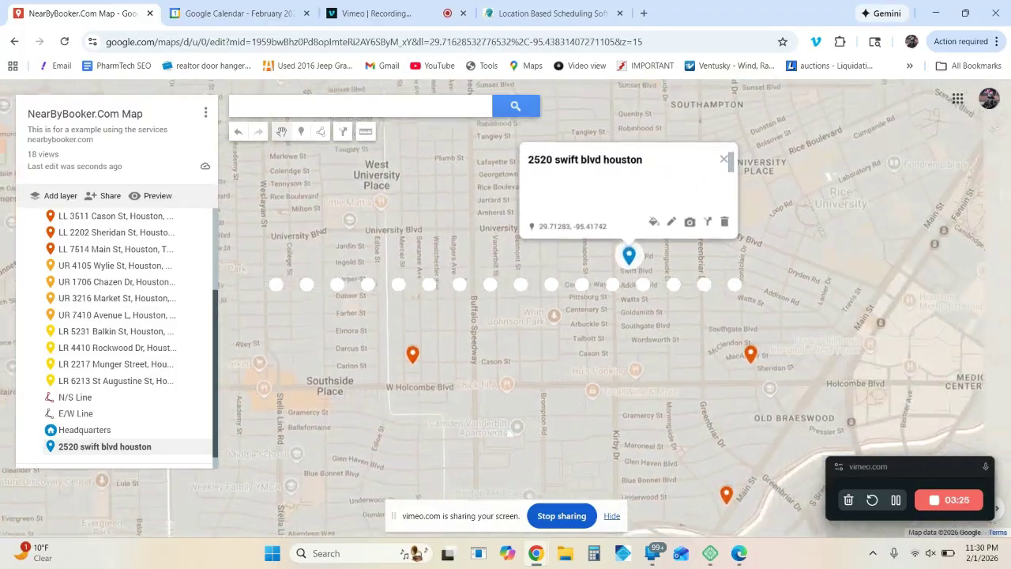
scroll(590, 329, down, 3)
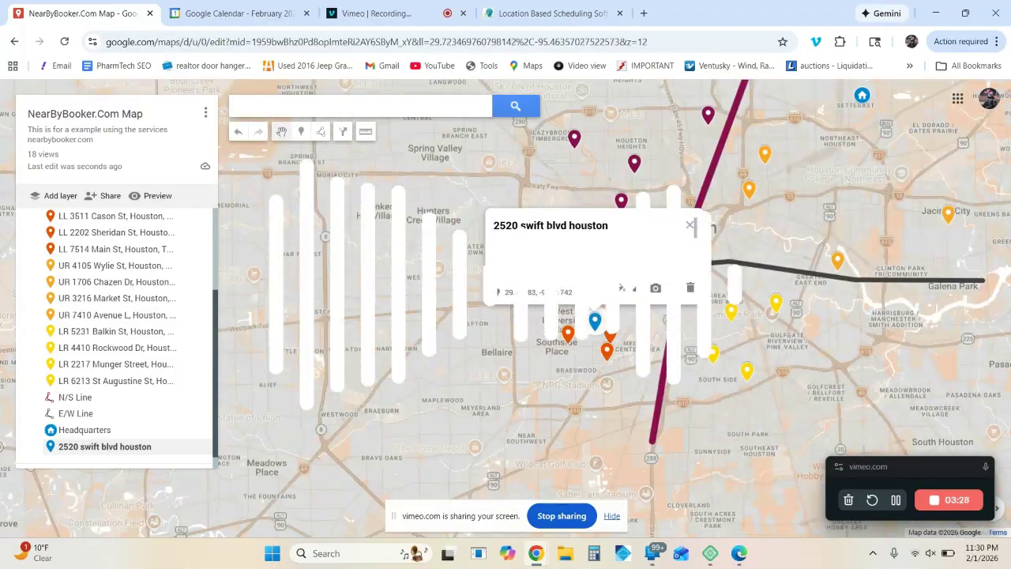
click(691, 226)
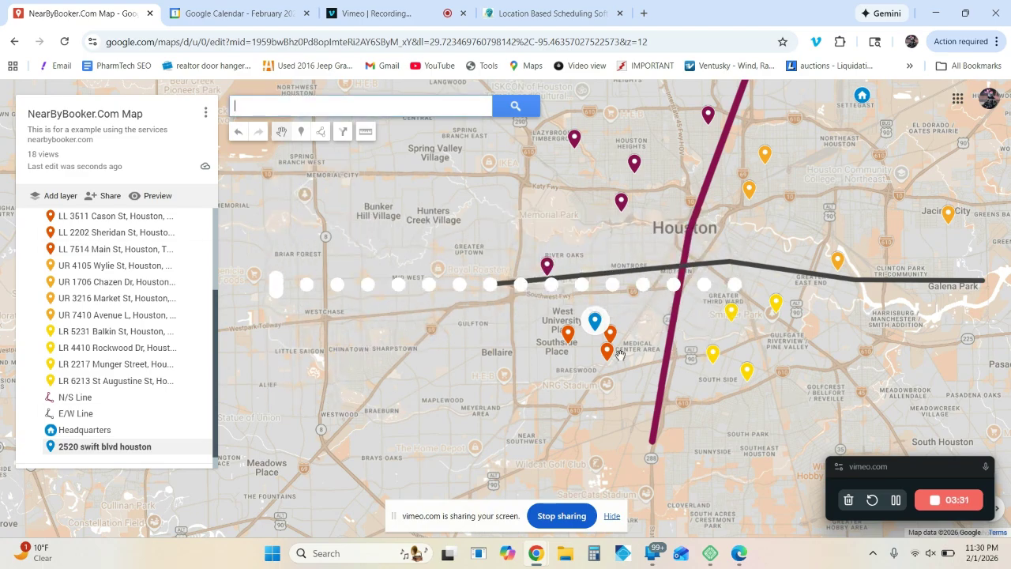
Step: In Google Calendar, hide the Team 4, Team 2 and Team 1 calendars, leaving only Team 3 Lower Left Houston checked
click(237, 13)
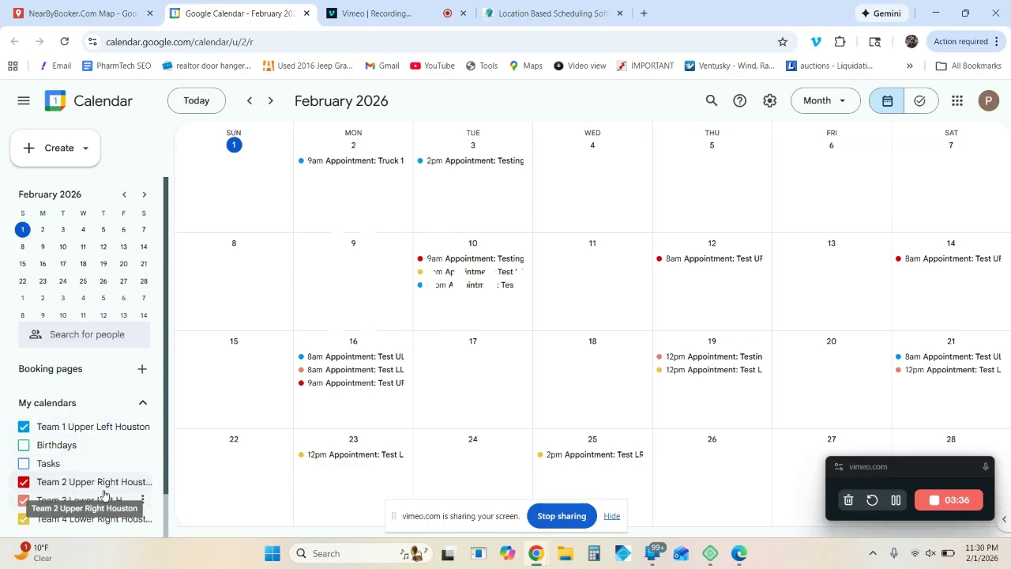
click(24, 520)
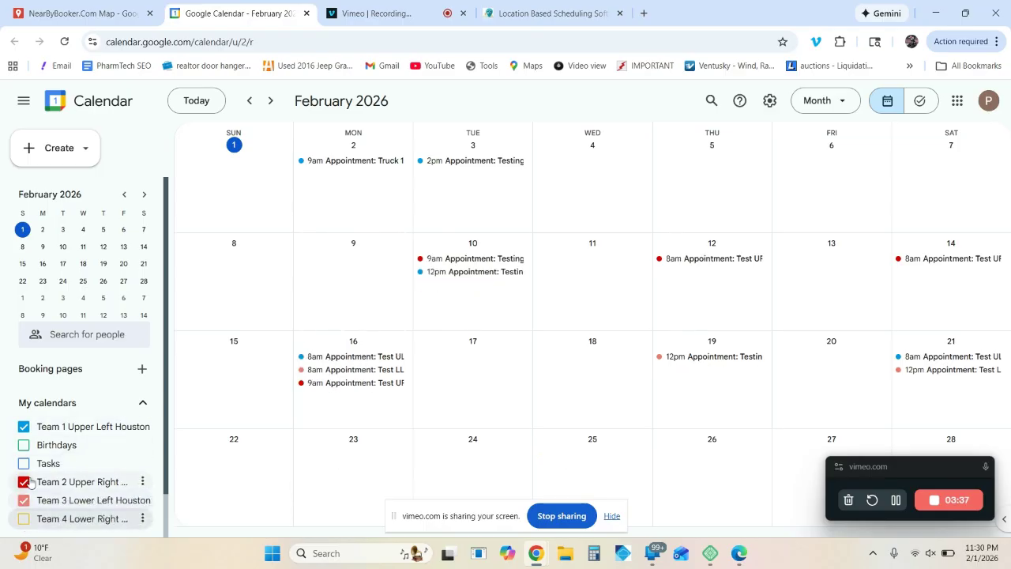
click(24, 482)
click(24, 428)
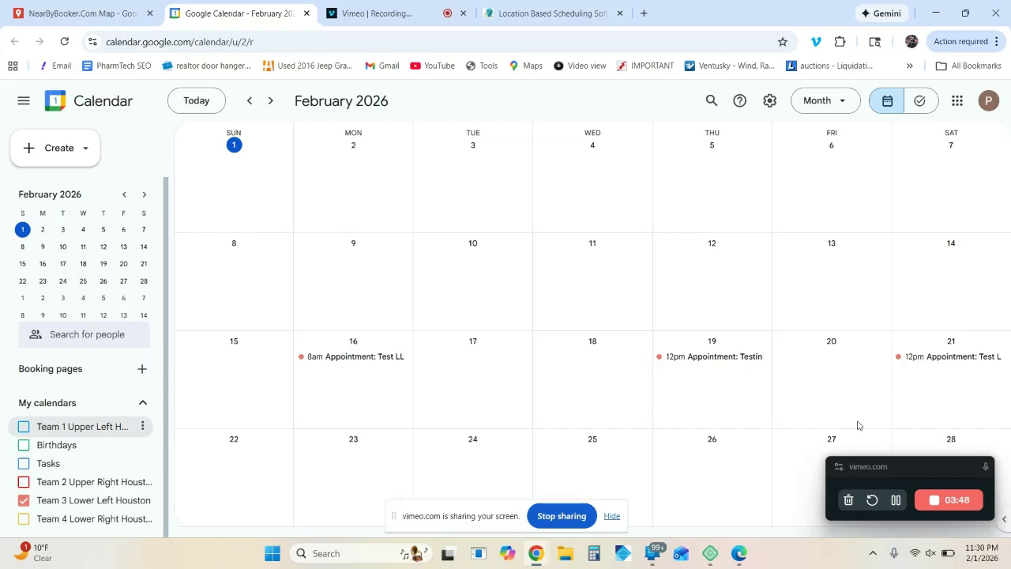
Step: On the booking page in Edge, examine the discount legend and view the time slots for February 10 and February 16
click(739, 554)
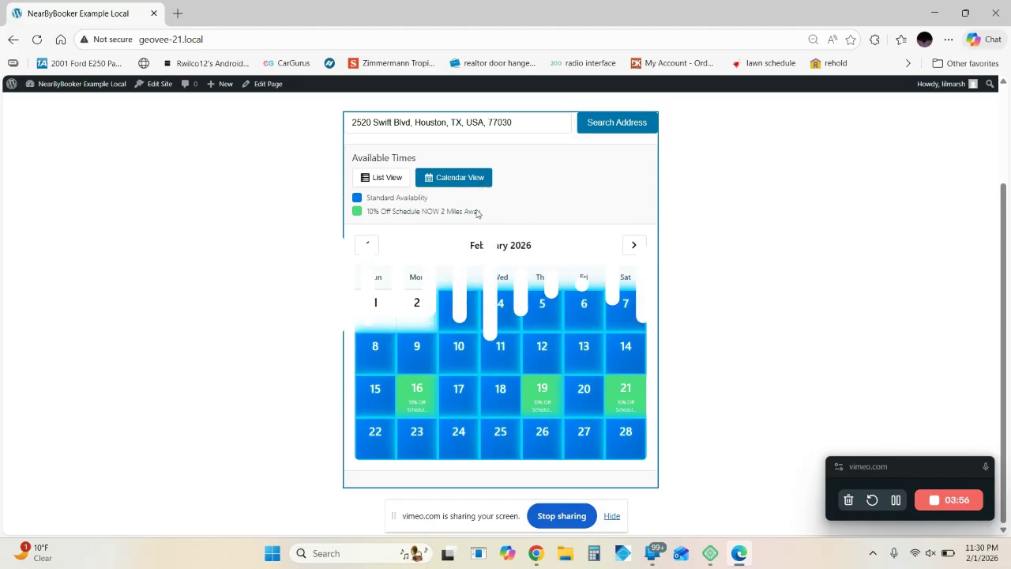
drag(479, 213, 369, 214)
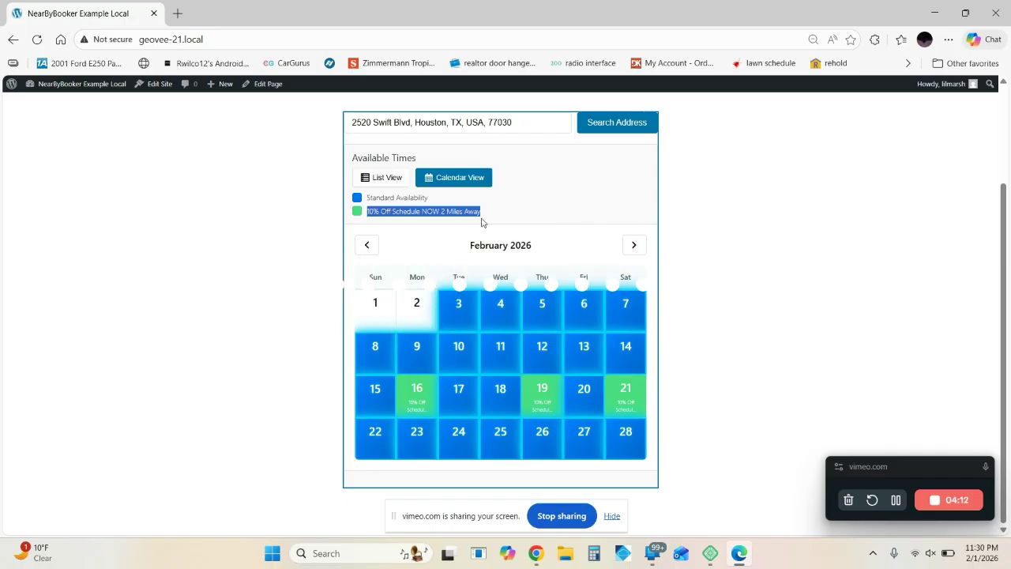
click(458, 349)
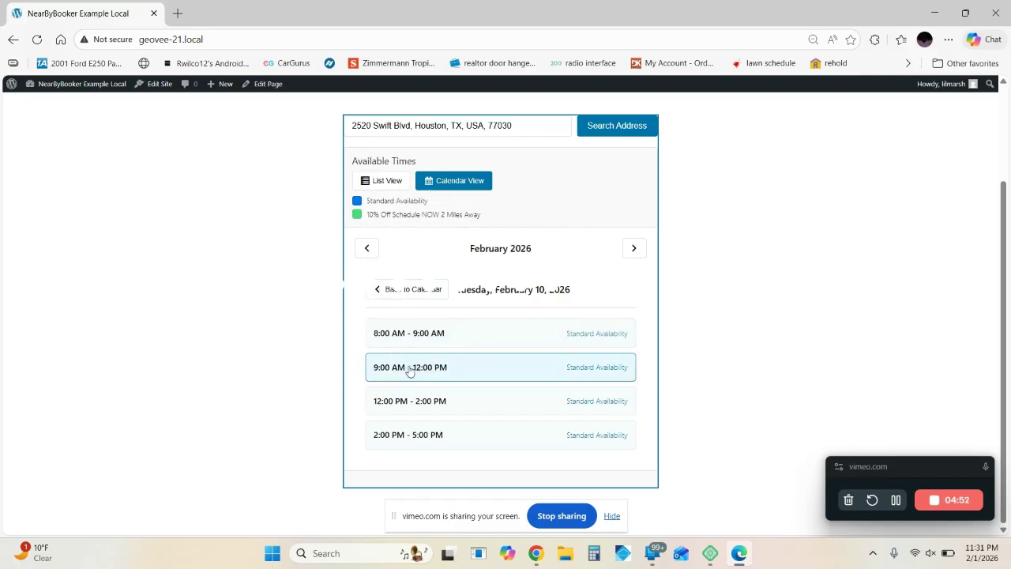
click(405, 294)
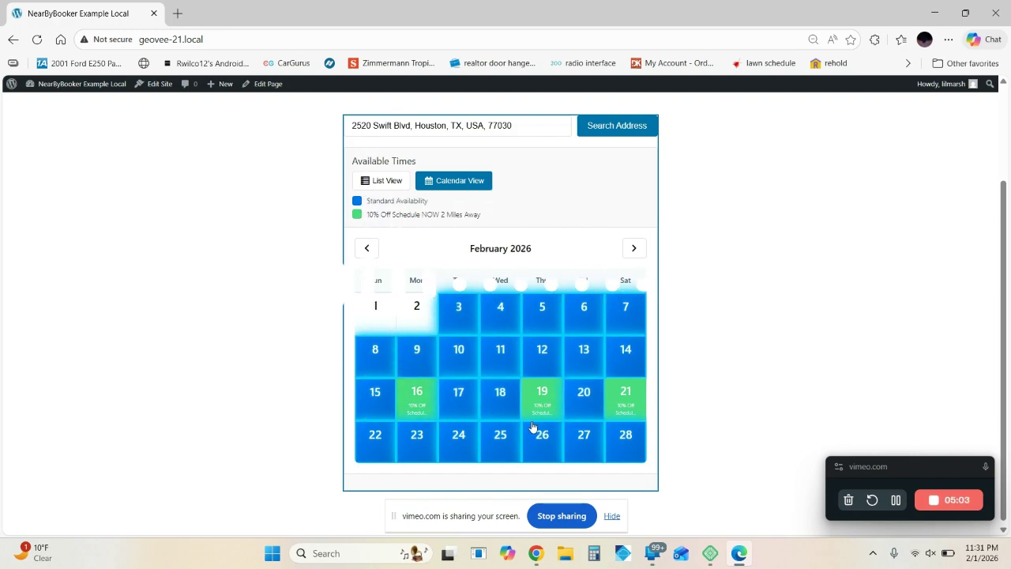
click(408, 403)
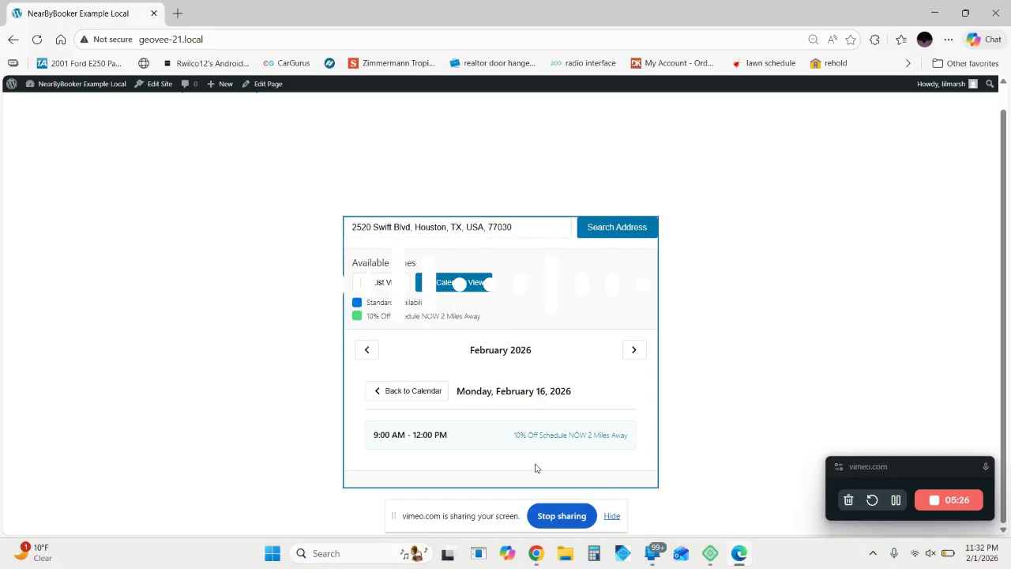
Step: Switch back to the Houston map in Chrome and inspect the new customer marker and its nearest job markers up close
mouse_move(535, 553)
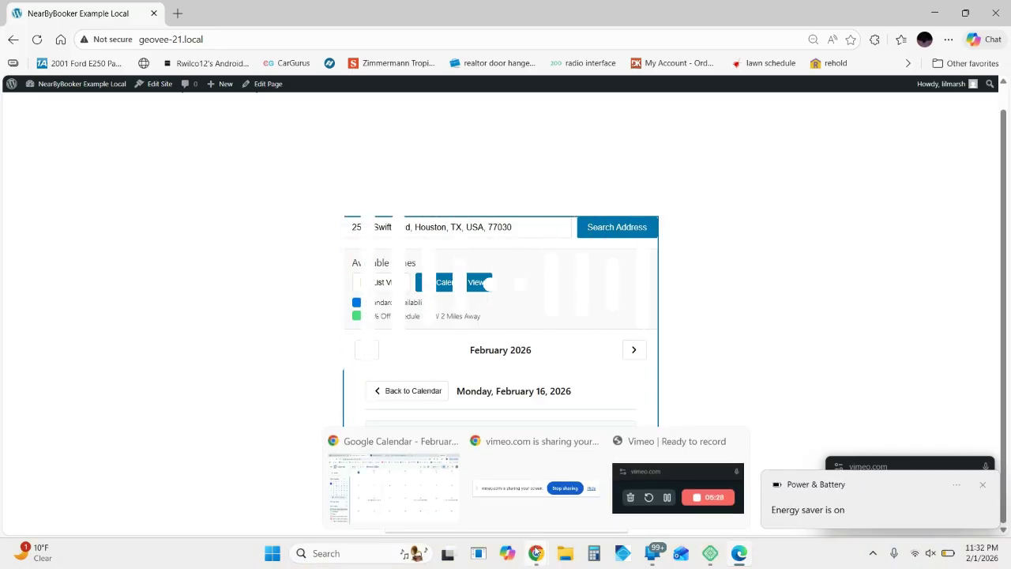
click(425, 497)
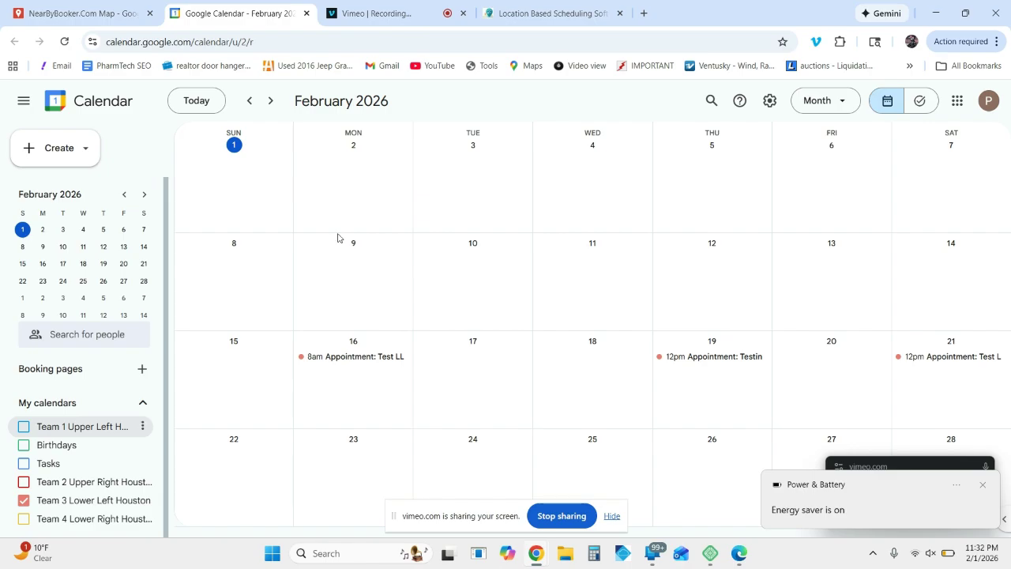
click(77, 11)
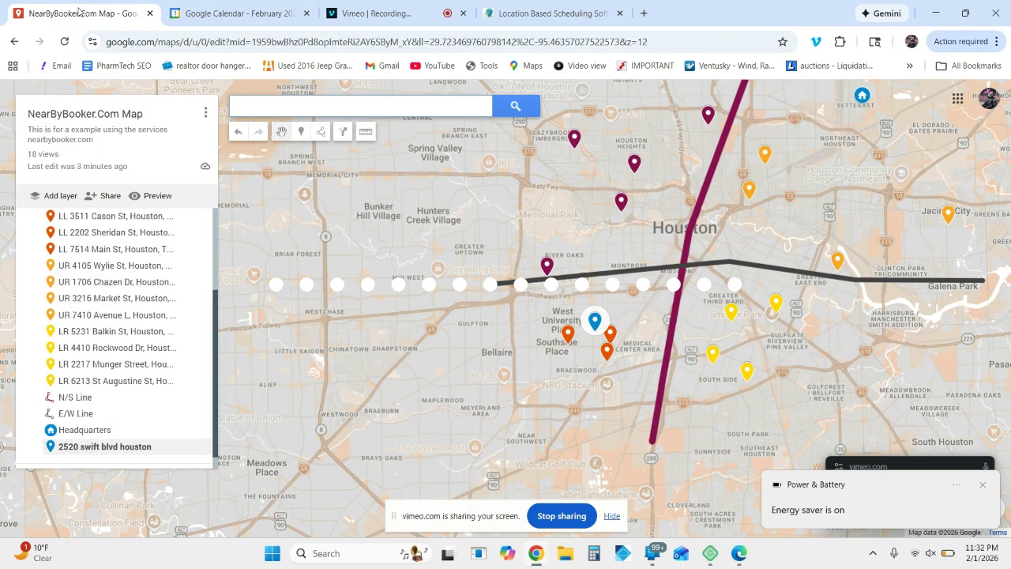
scroll(594, 352, up, 2)
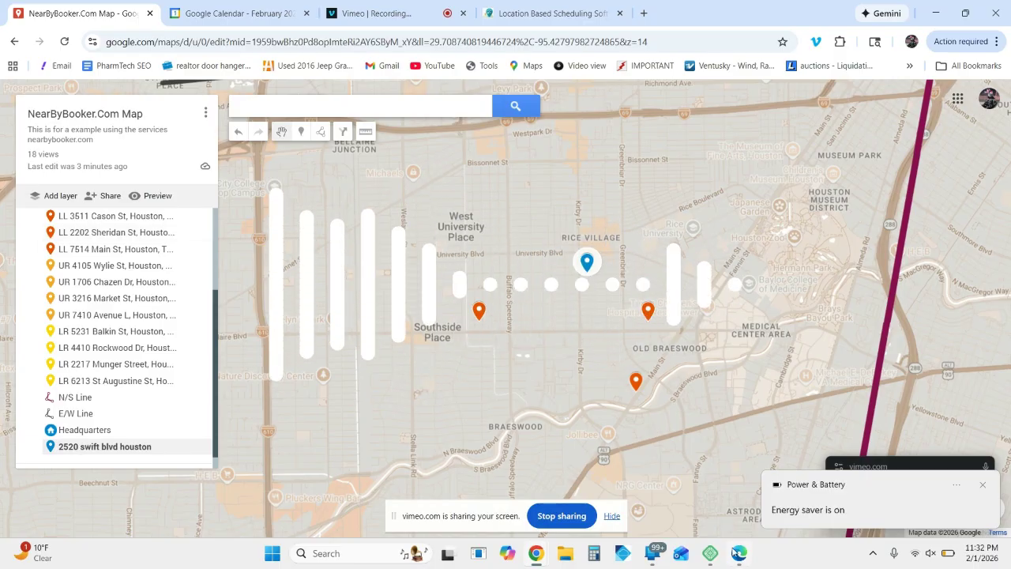
Step: Switch to the booking page in Edge and review the discounted February time slots and their distances in list view
click(739, 555)
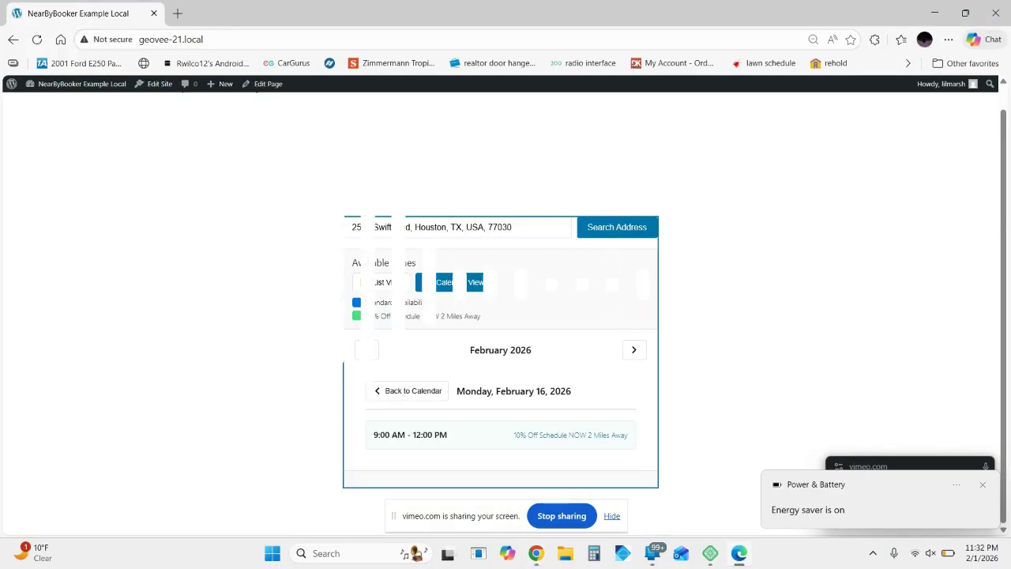
click(384, 285)
scroll(384, 286, down, 1)
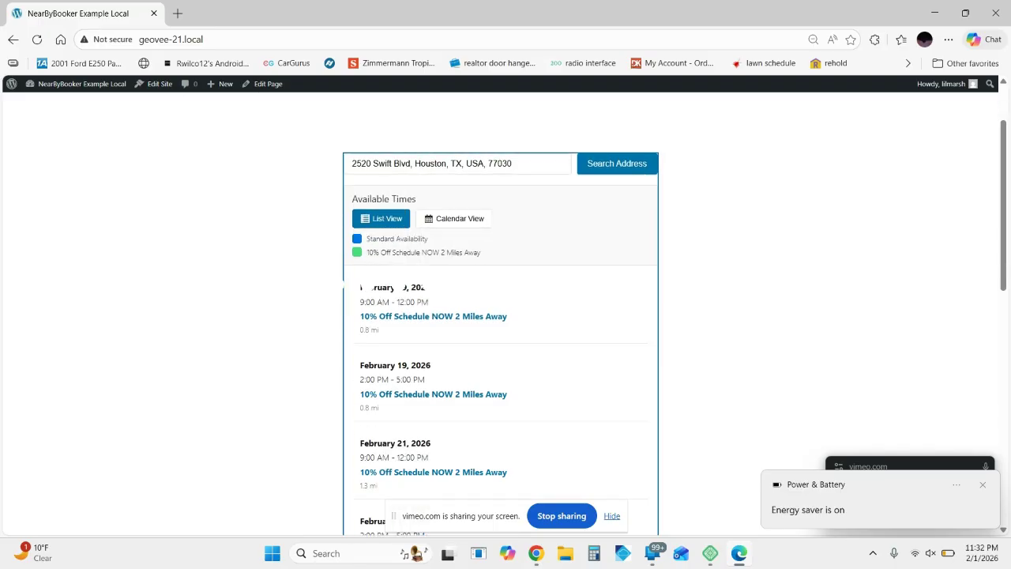
scroll(384, 286, down, 2)
scroll(384, 286, up, 1)
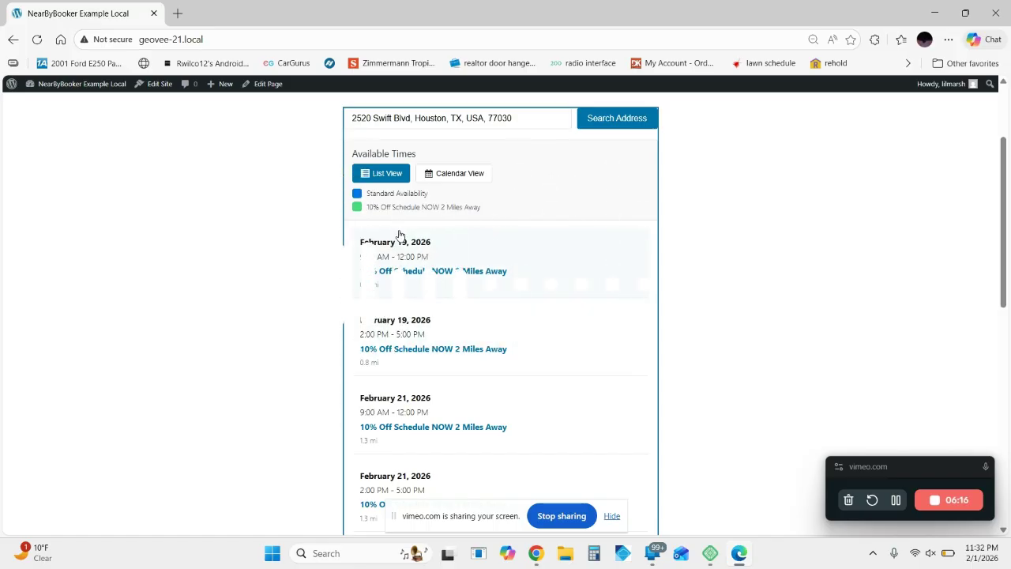
Step: Show the availability as a February calendar and compare the time slots offered on February 18 and February 19
click(457, 181)
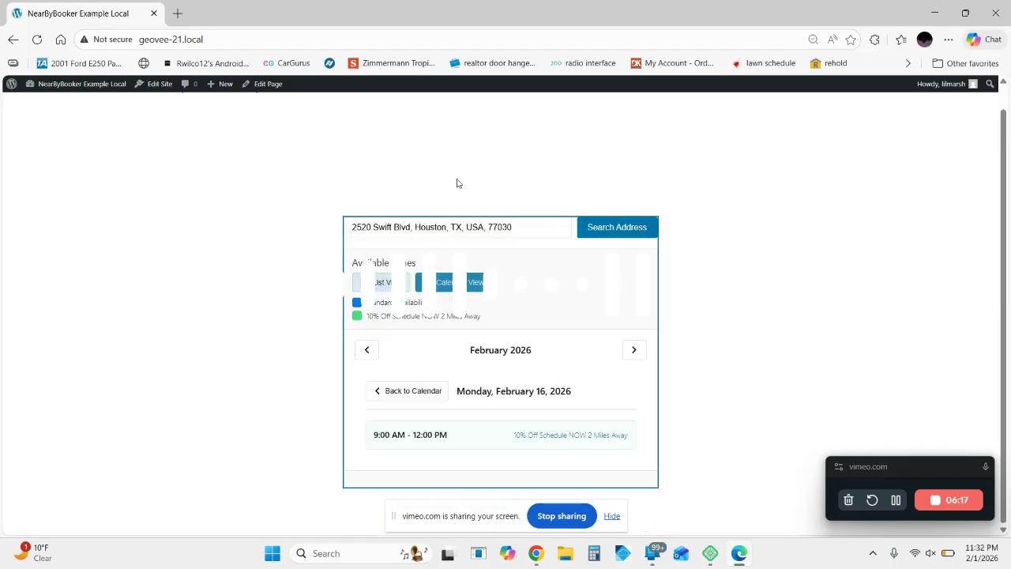
click(390, 391)
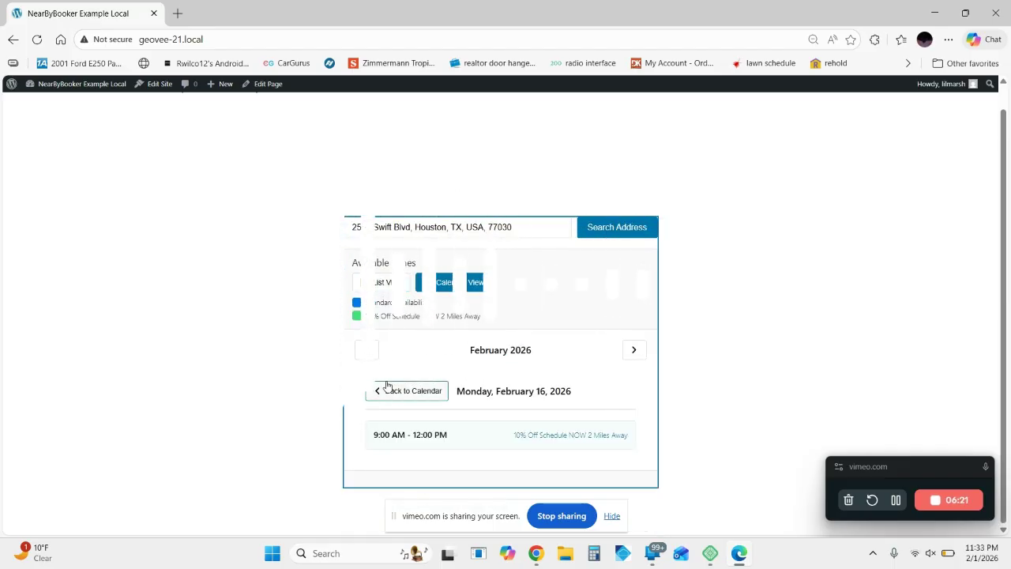
scroll(401, 396, down, 2)
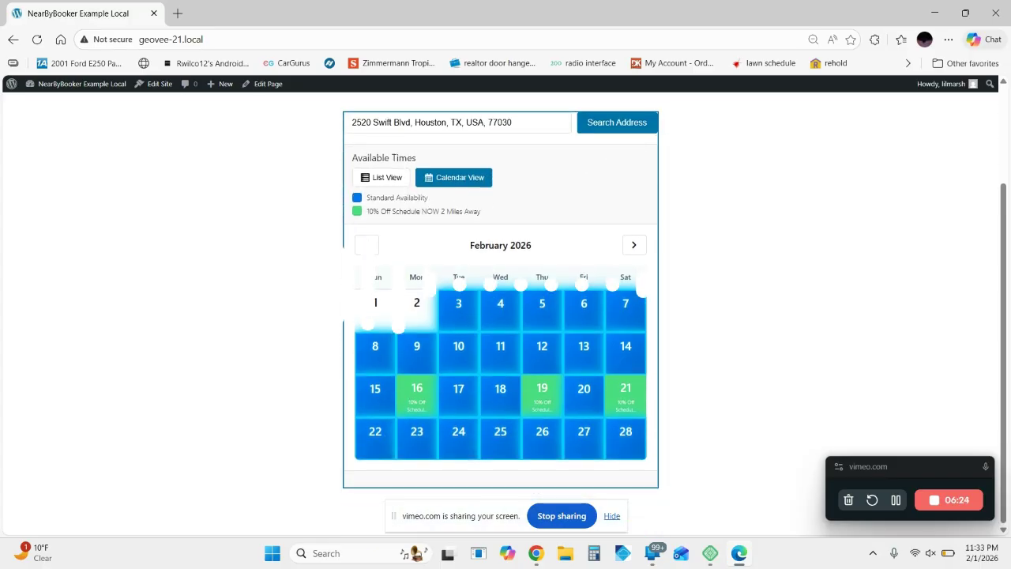
click(503, 398)
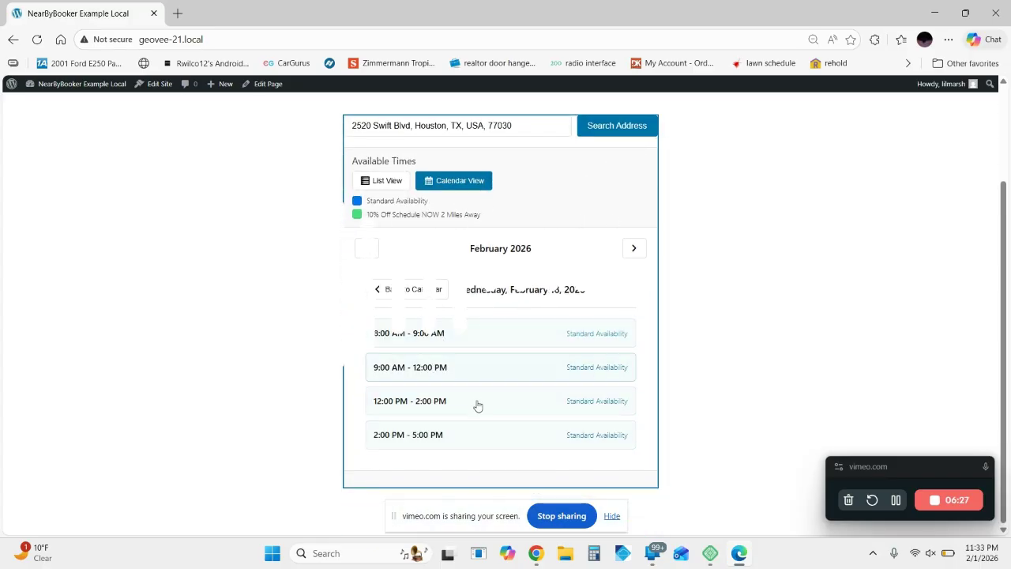
click(632, 249)
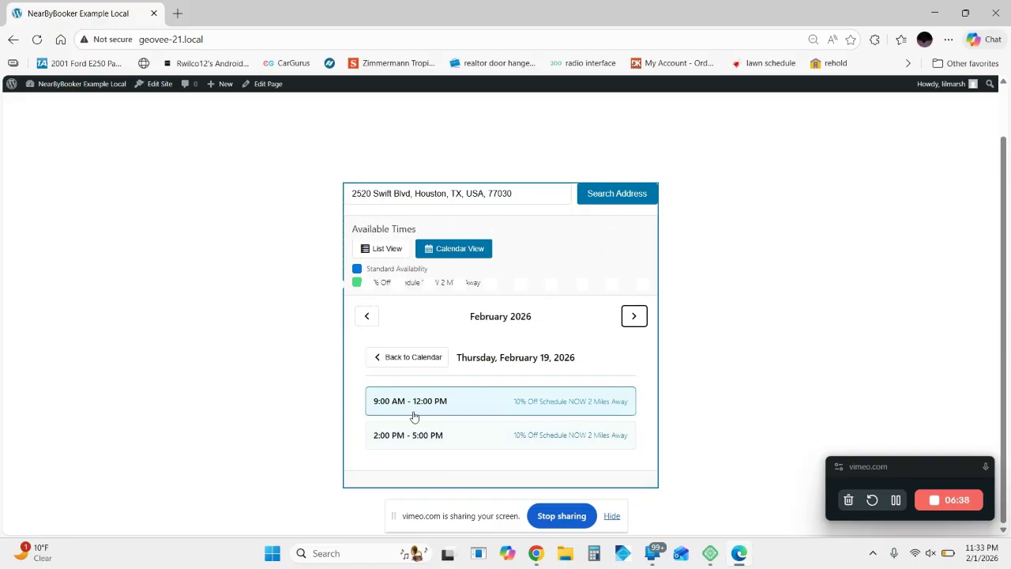
click(367, 315)
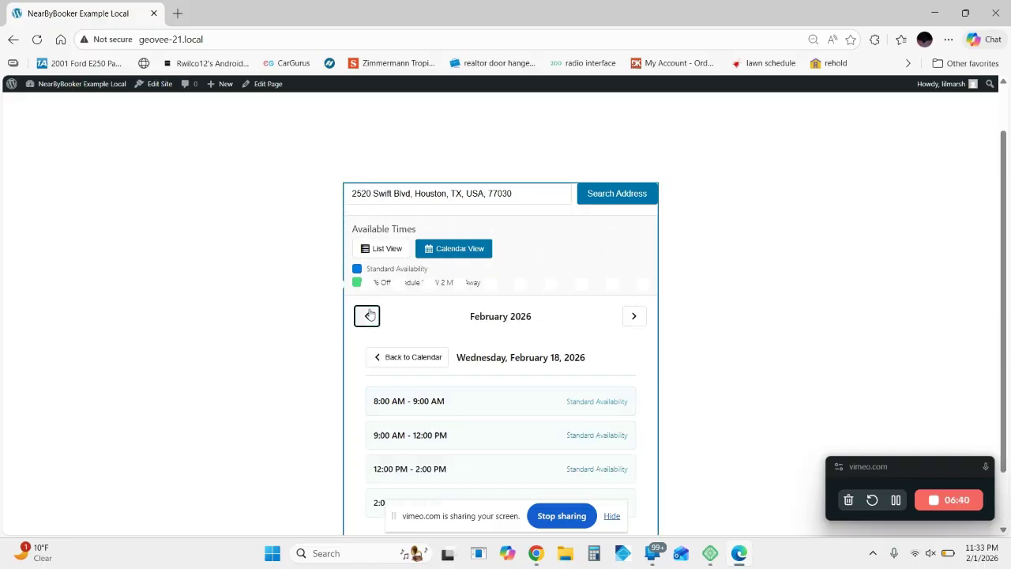
click(636, 317)
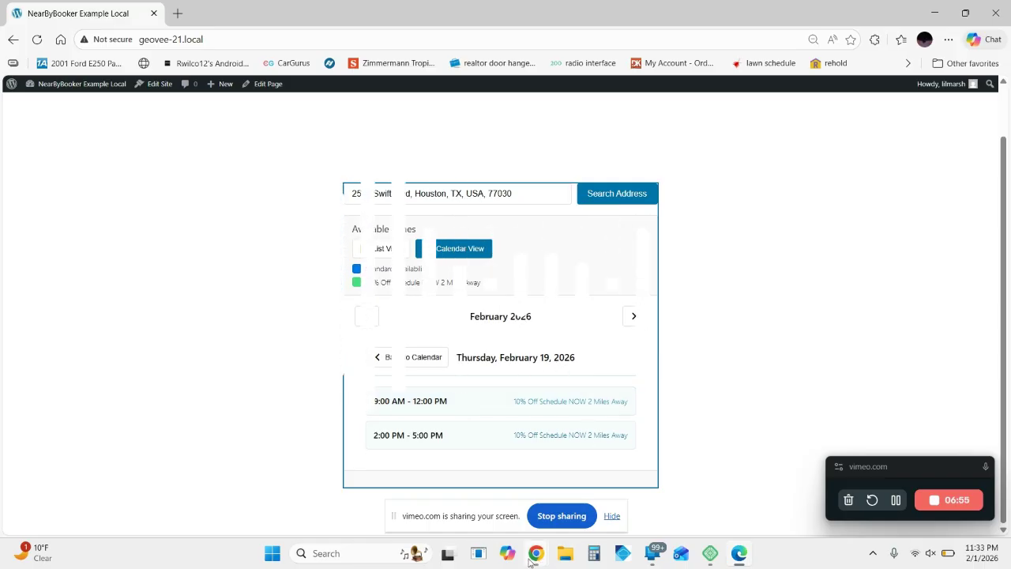
Step: Check the Team 3 Lower Left Houston appointments for February in Google Calendar in Chrome, and return to the booking page in Edge
mouse_move(531, 560)
click(416, 503)
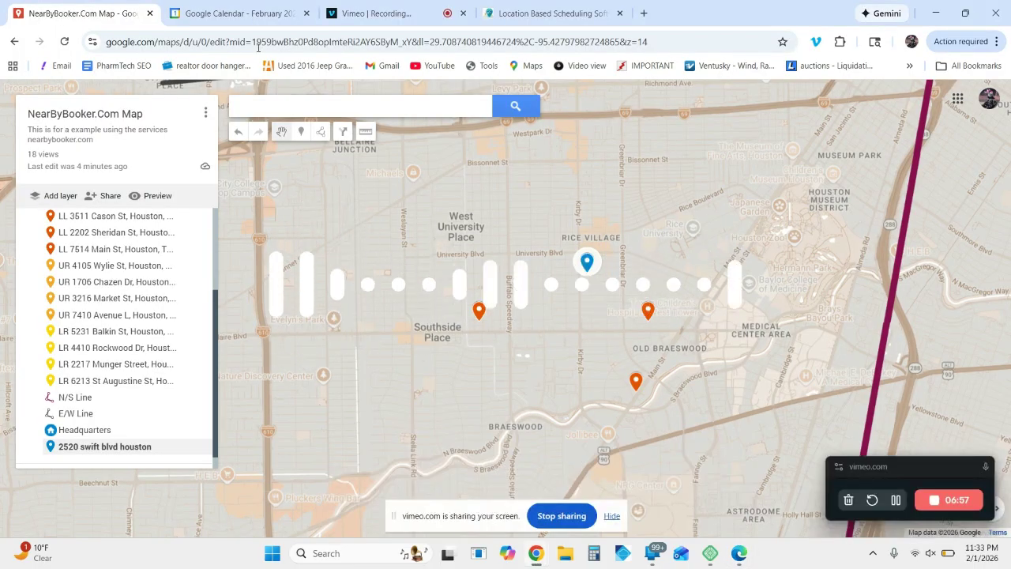
click(222, 7)
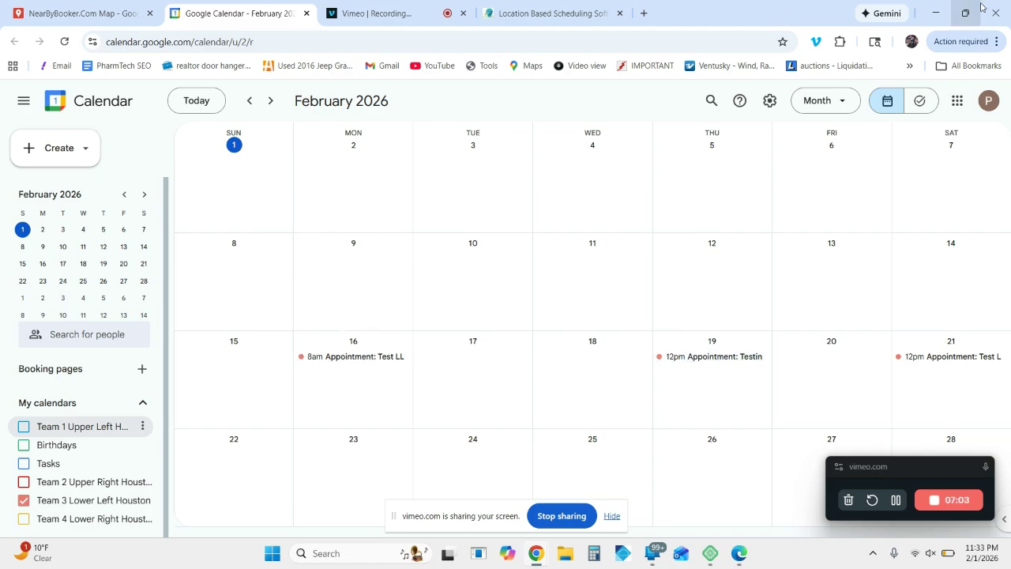
click(937, 12)
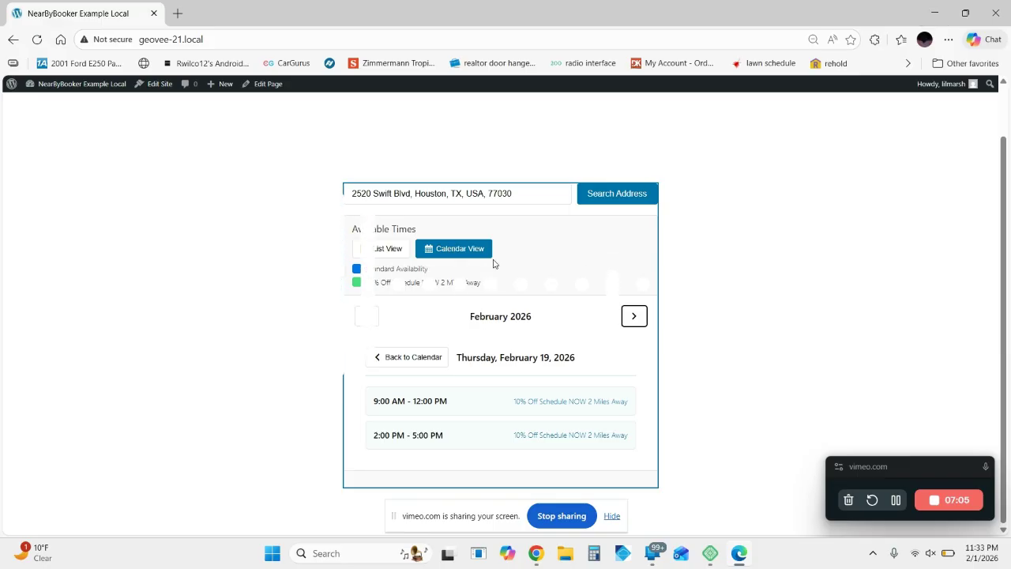
Step: View the February 12 time slots and the full February calendar with its discounted dates on the booking page
click(416, 356)
click(553, 413)
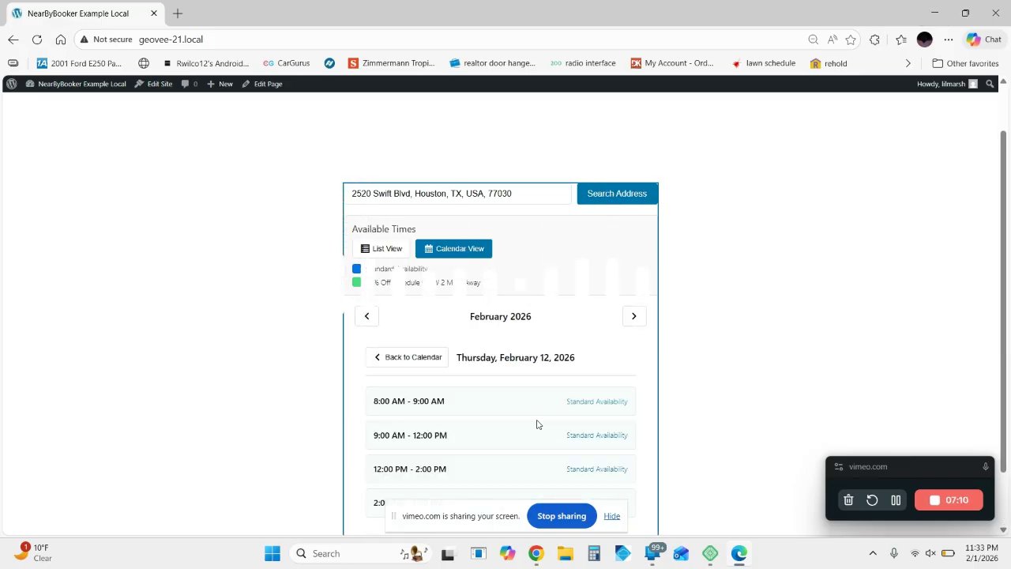
scroll(537, 424, down, 1)
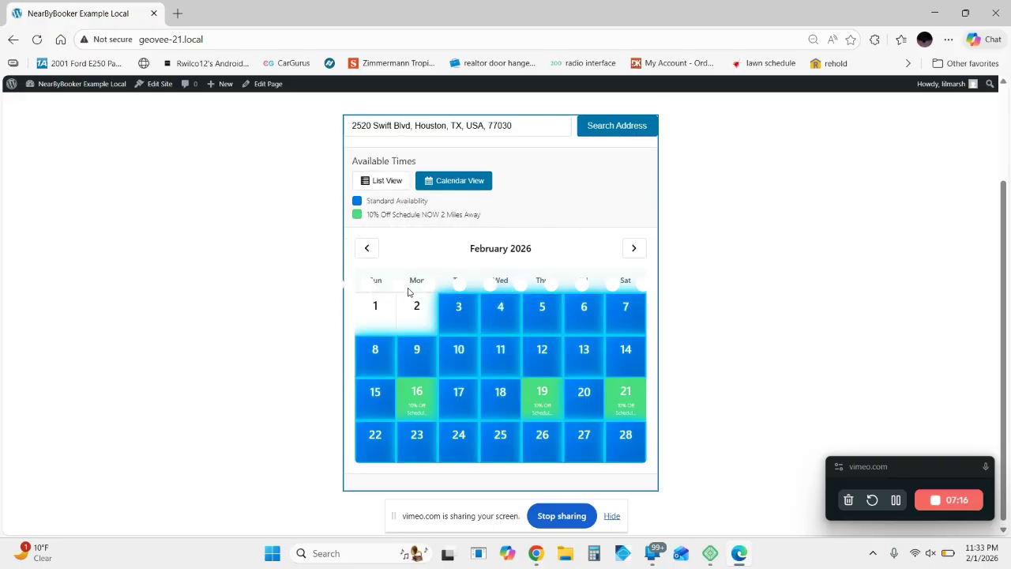
Step: In Chrome, view the Team 3 calendar, the Houston map and the NearbyBooker homepage's zone map, and return to the booking page
mouse_move(536, 558)
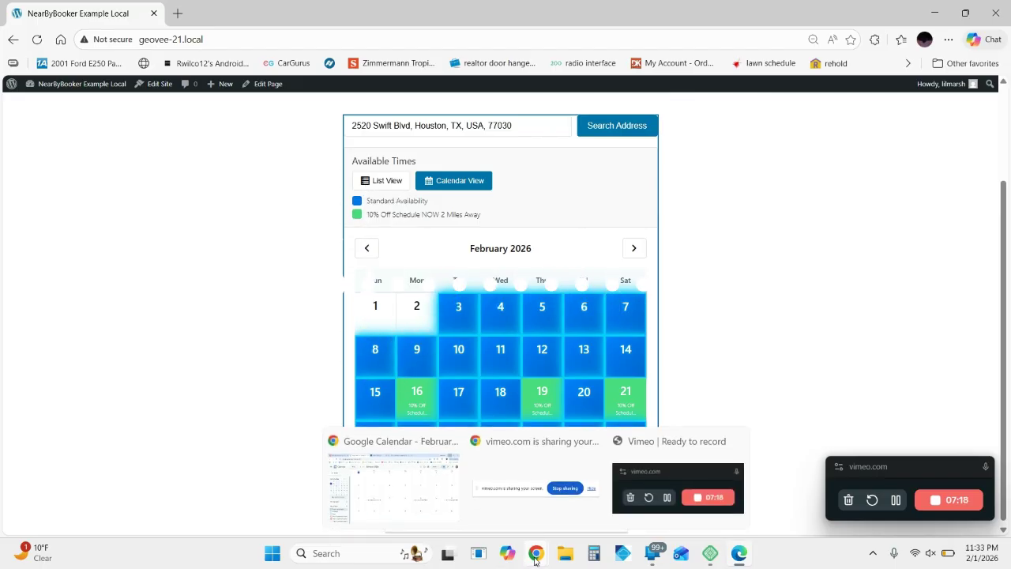
click(392, 482)
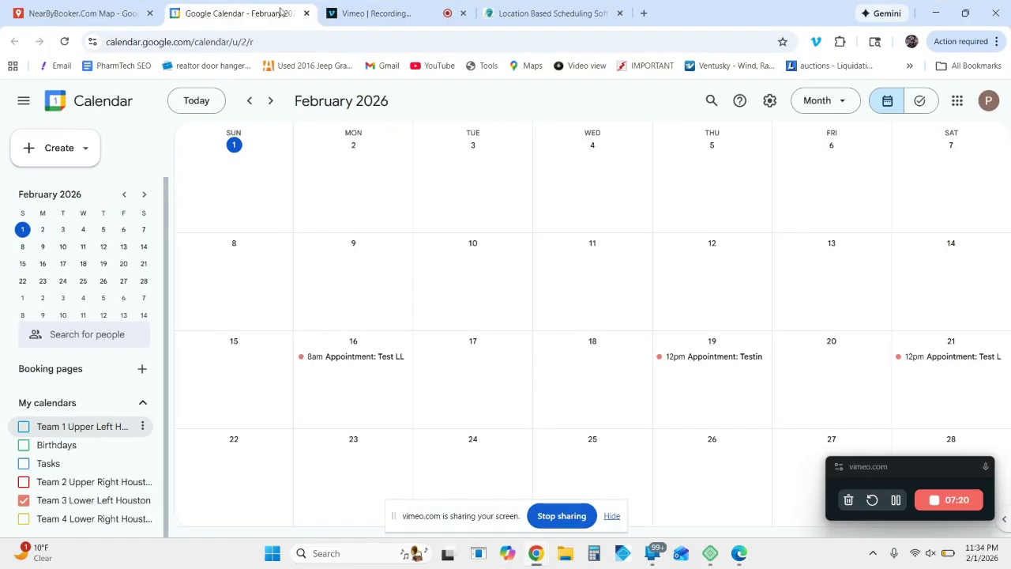
click(104, 12)
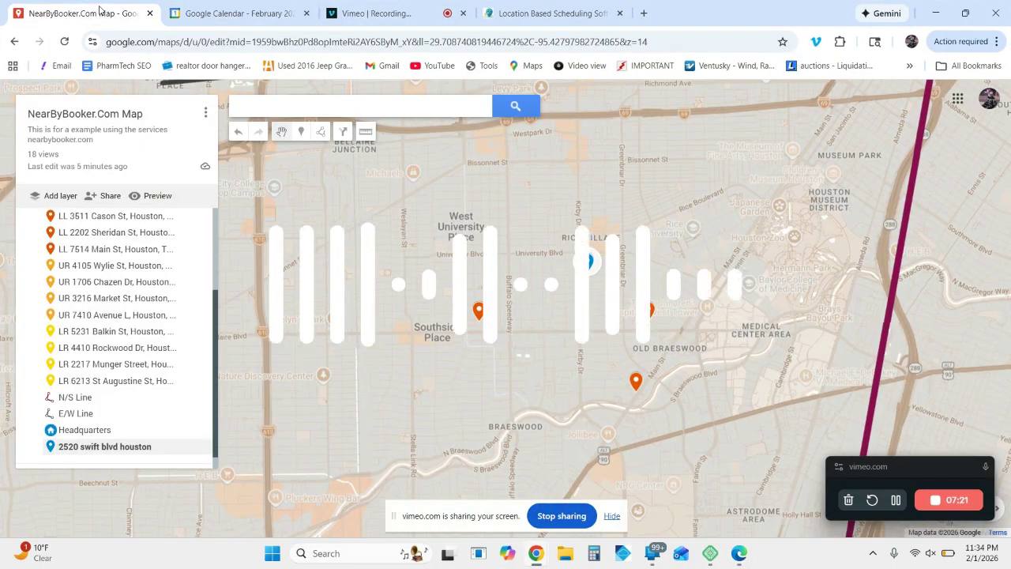
click(507, 16)
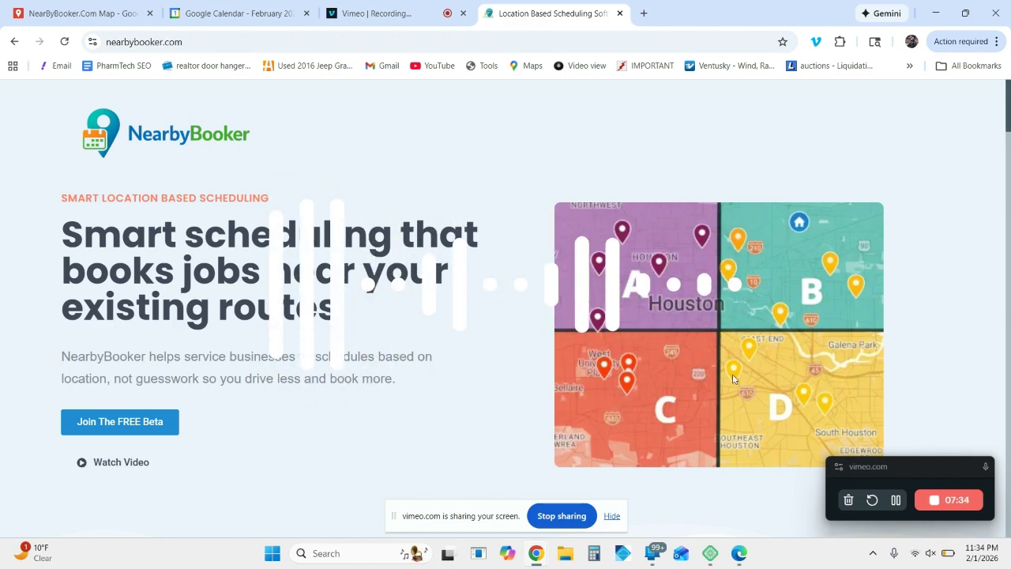
key(alt+Tab)
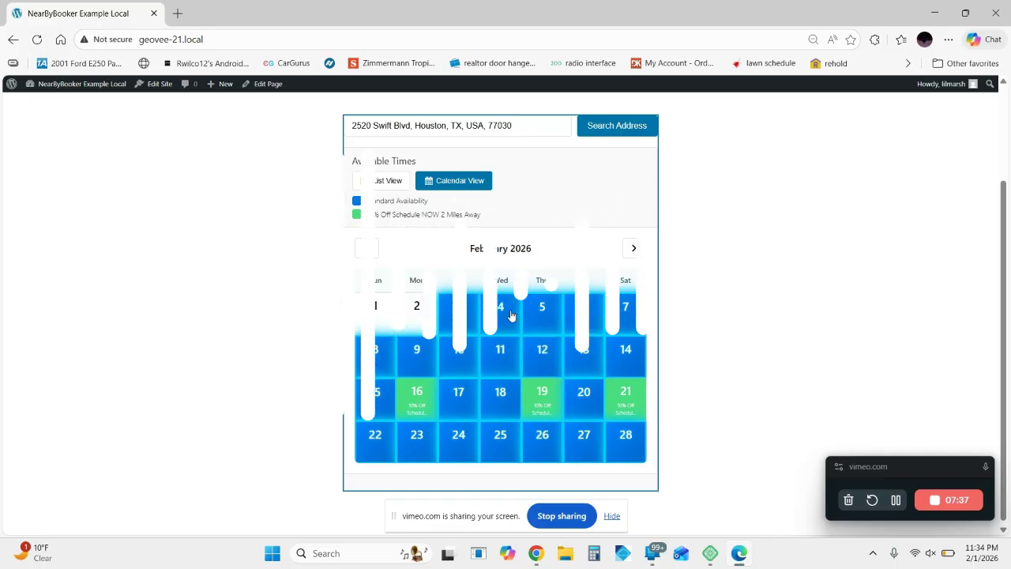
Step: Return to the Houston map in Chrome and place a new marker on a building beside Yale Street in Houston Heights
mouse_move(536, 554)
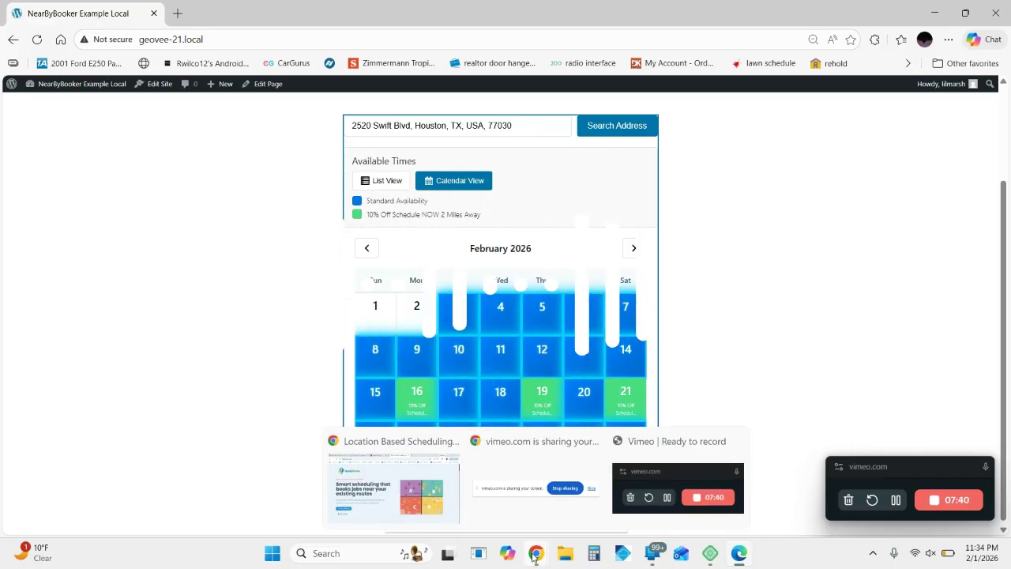
click(427, 498)
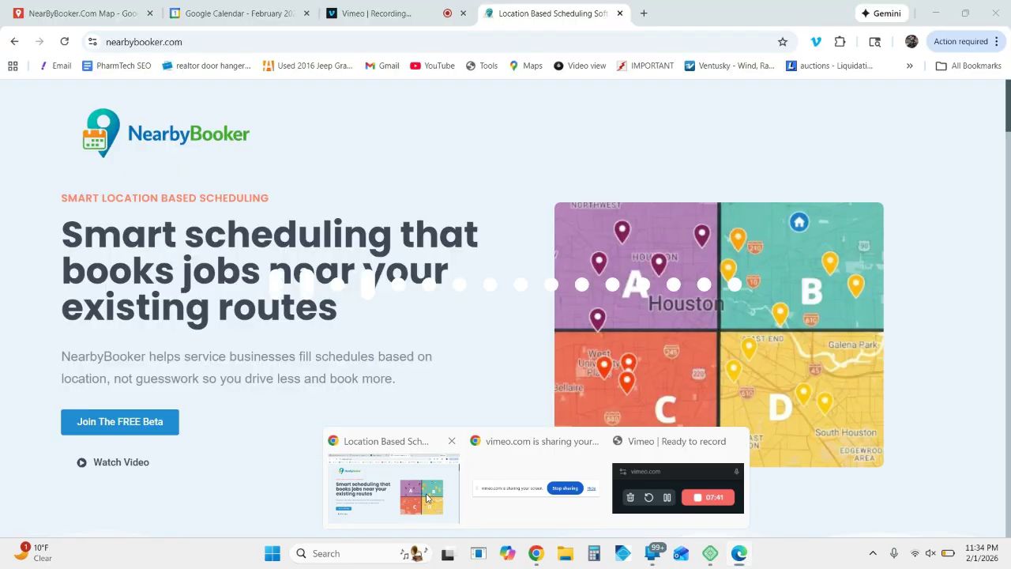
click(56, 4)
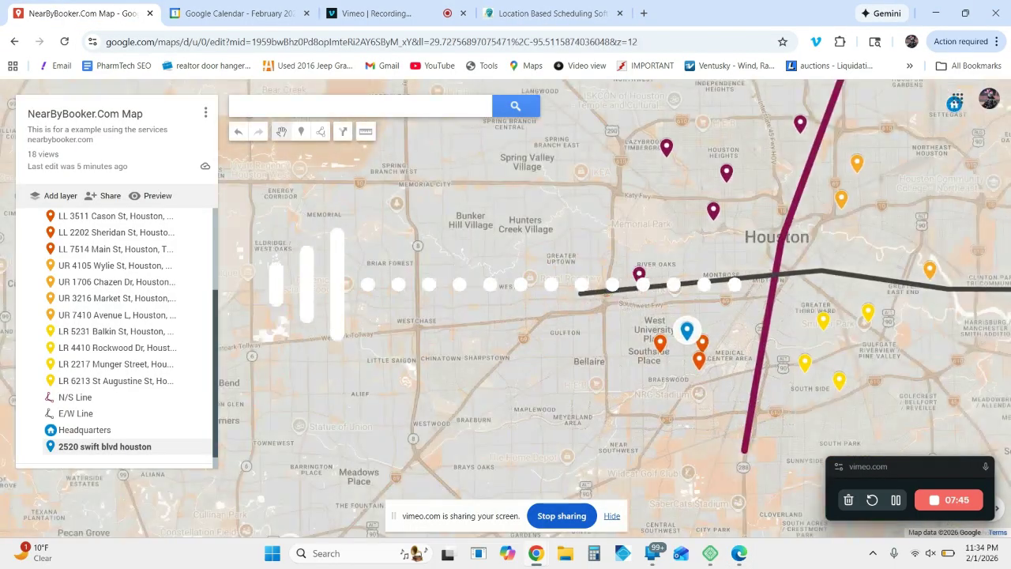
scroll(630, 292, up, 2)
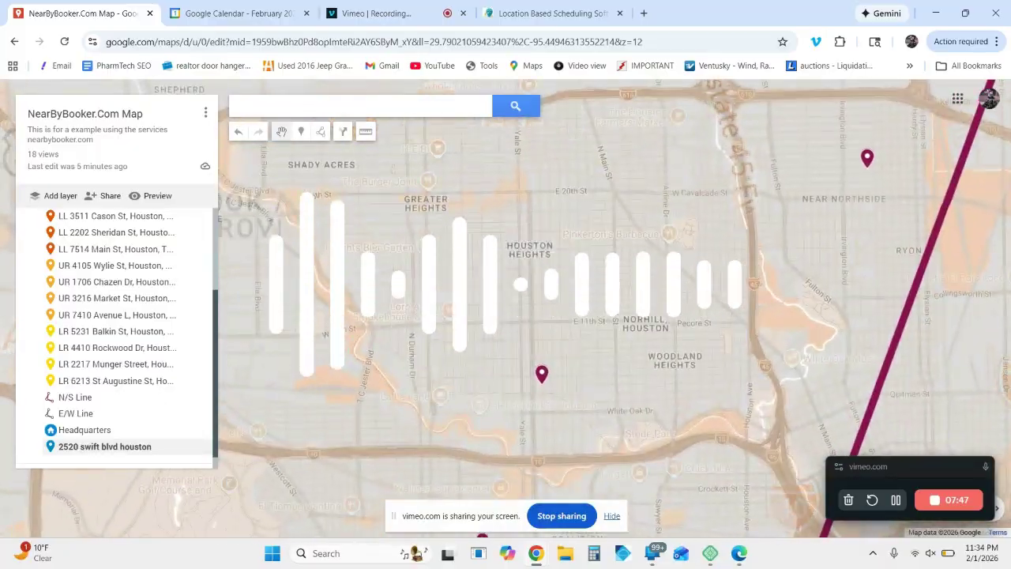
scroll(537, 344, up, 2)
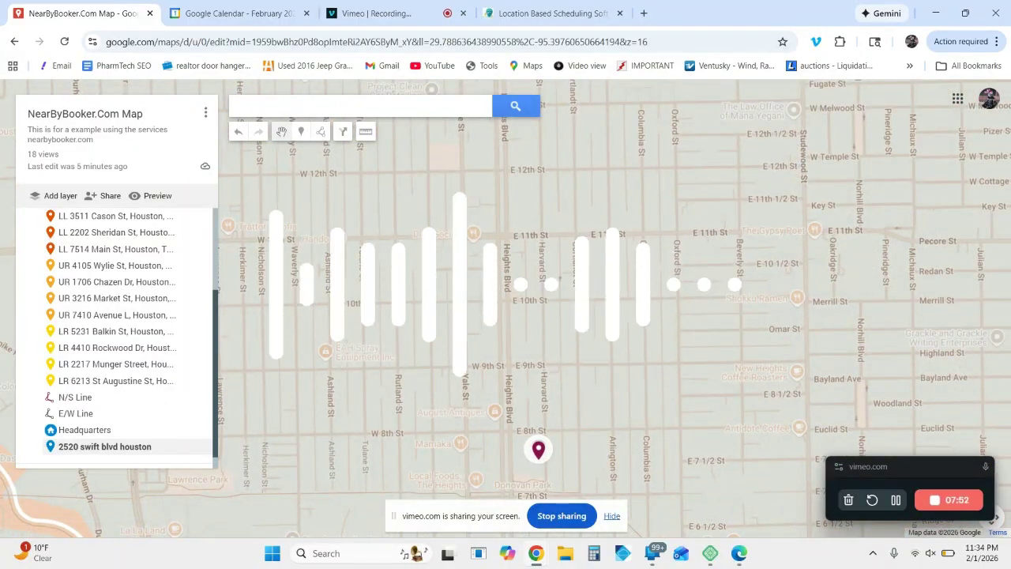
scroll(481, 375, up, 2)
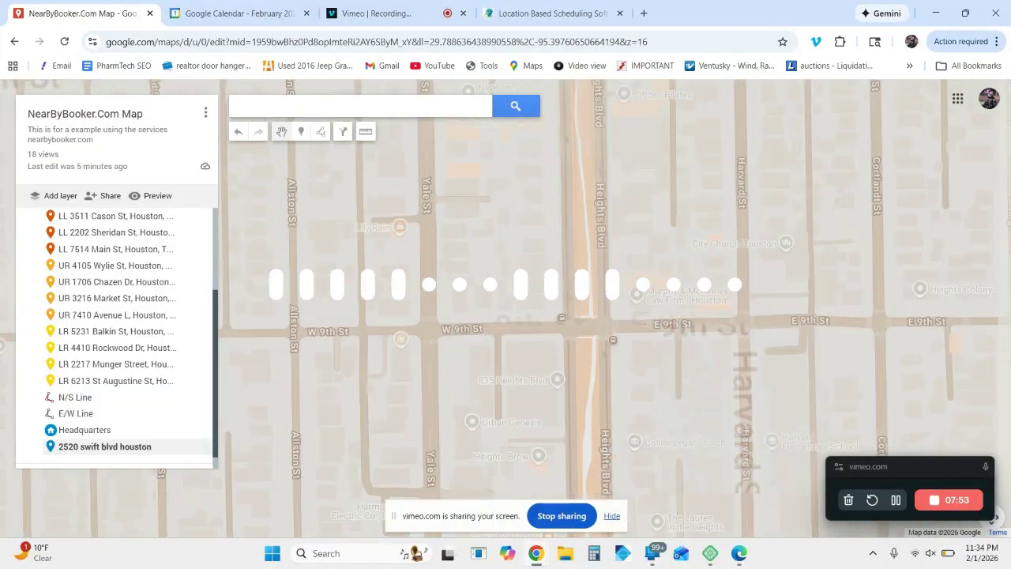
scroll(456, 250, up, 2)
scroll(457, 229, up, 2)
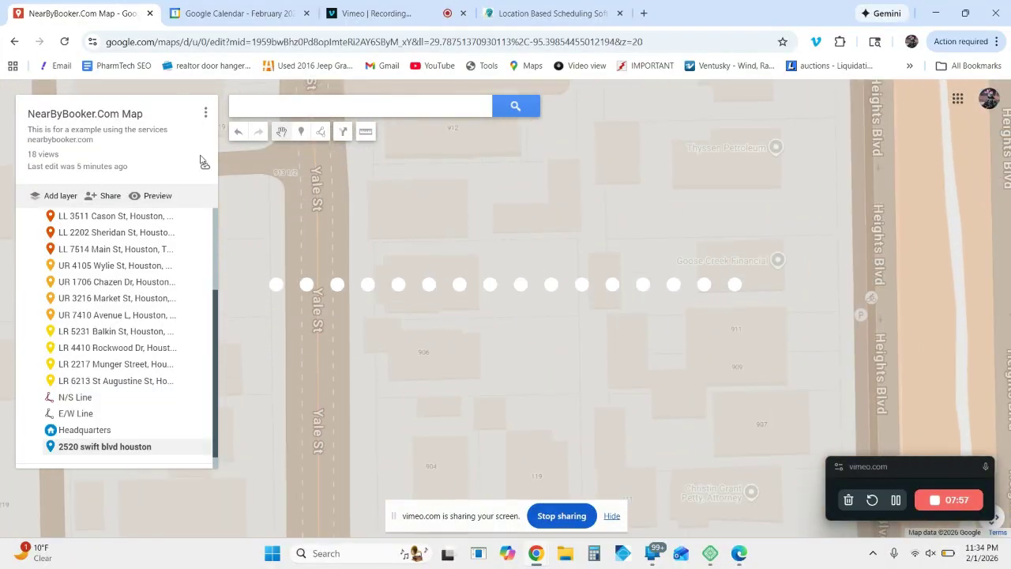
click(301, 134)
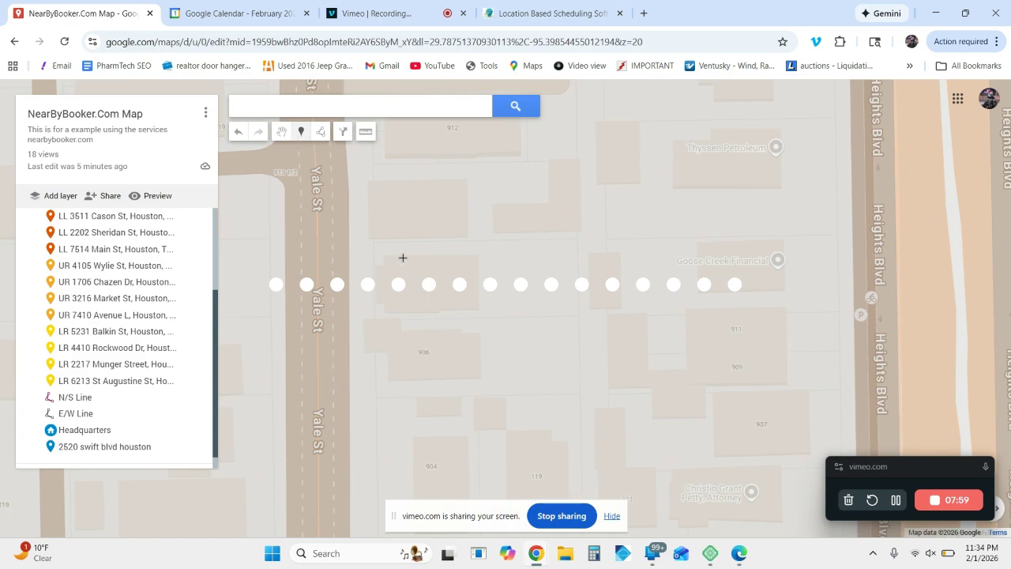
click(470, 277)
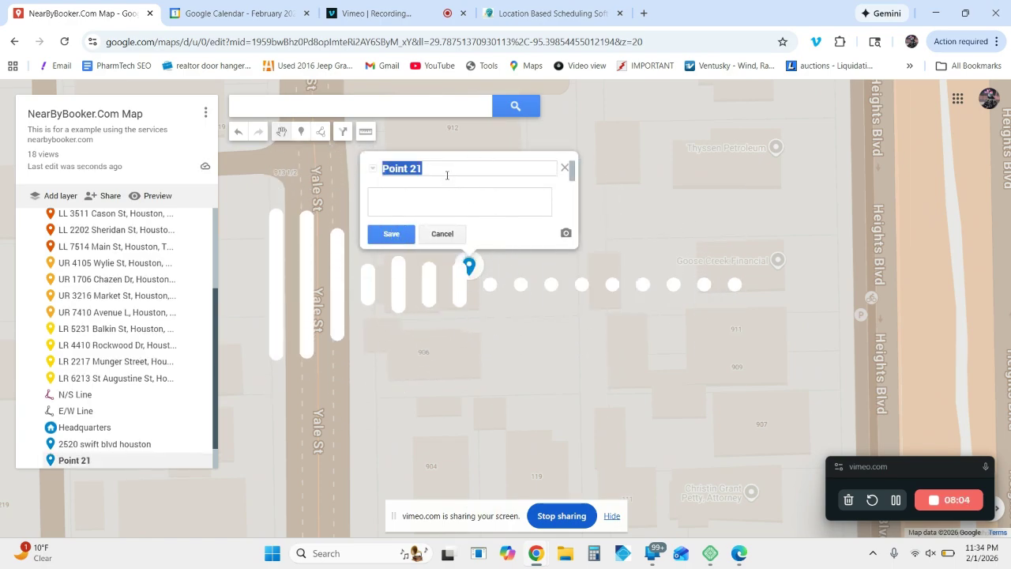
Step: Name the new marker with the second sample customer's street address and save it
text(908)
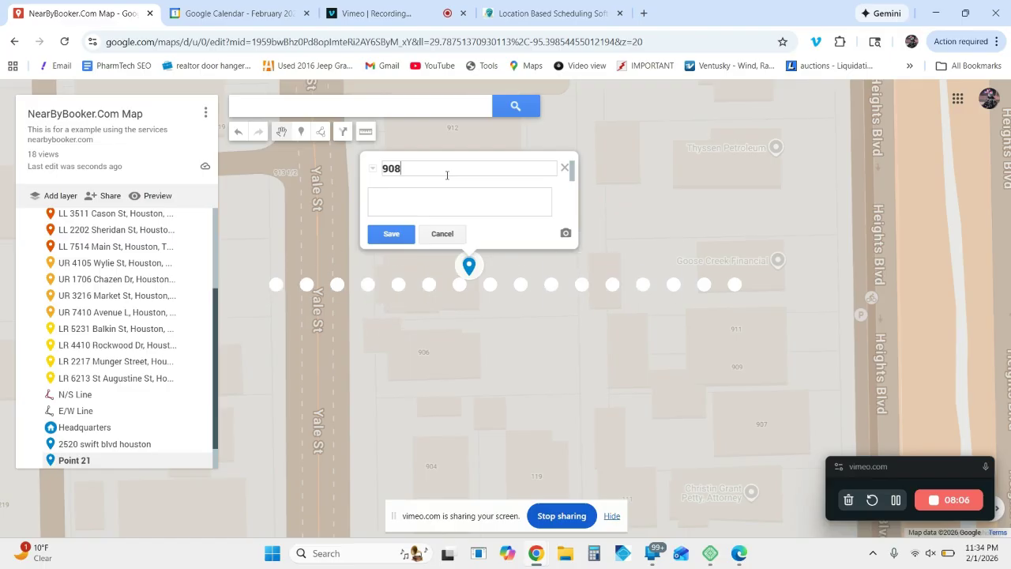
text( yale st h)
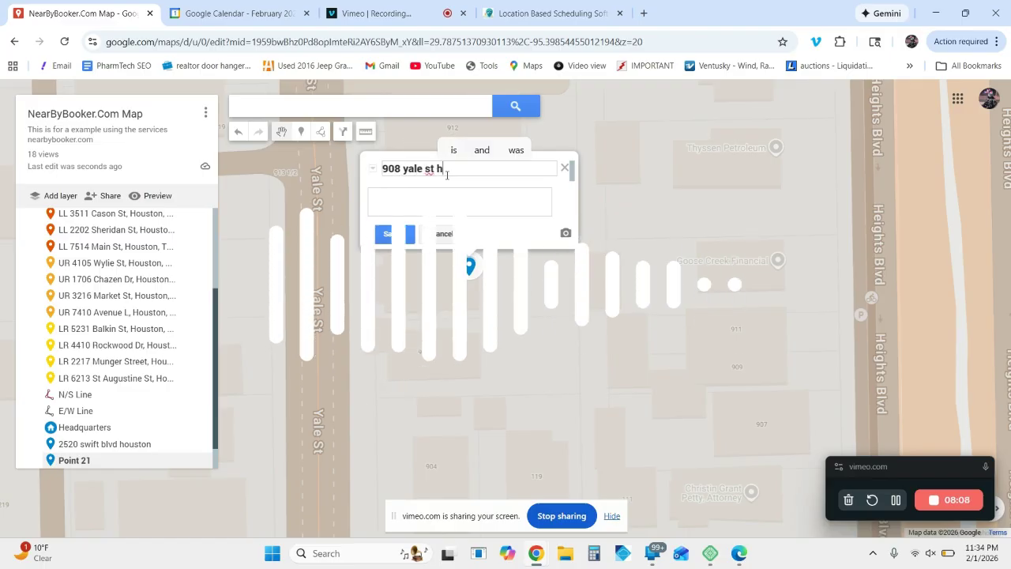
text(ouston)
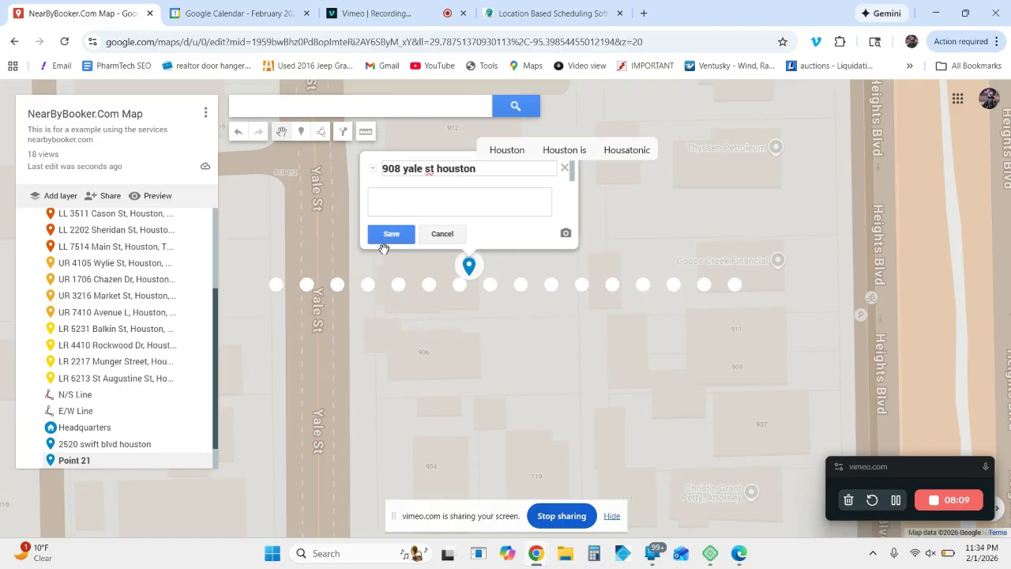
click(389, 242)
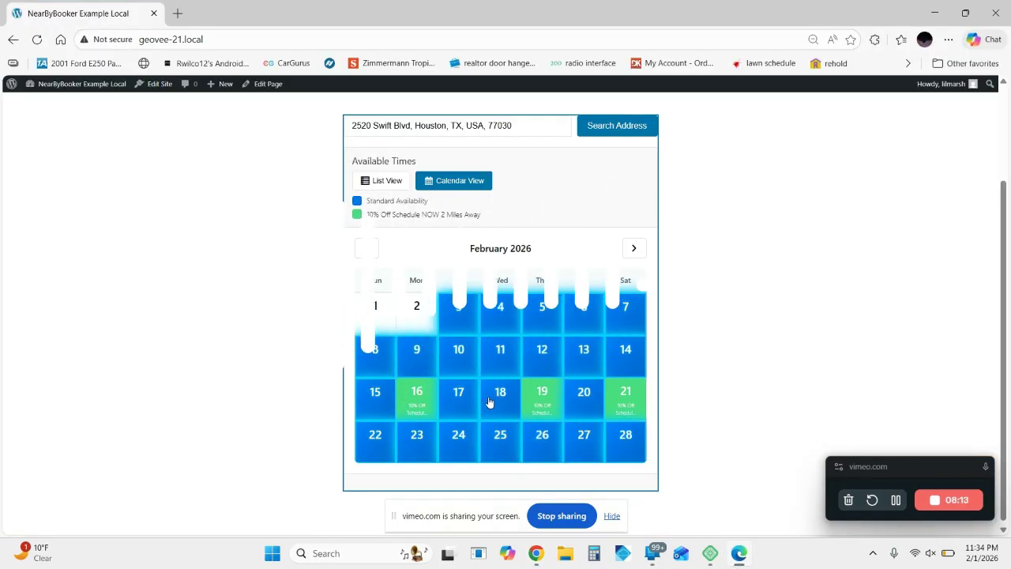
Step: Reload the booking page and search the second sample customer's street address to view its available February dates
click(35, 42)
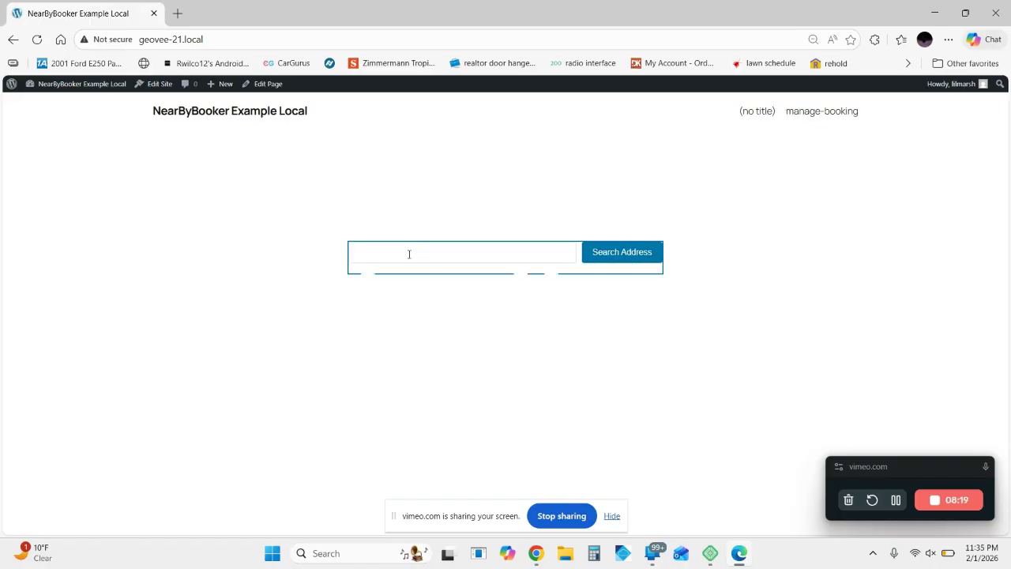
click(409, 254)
text(908 ya)
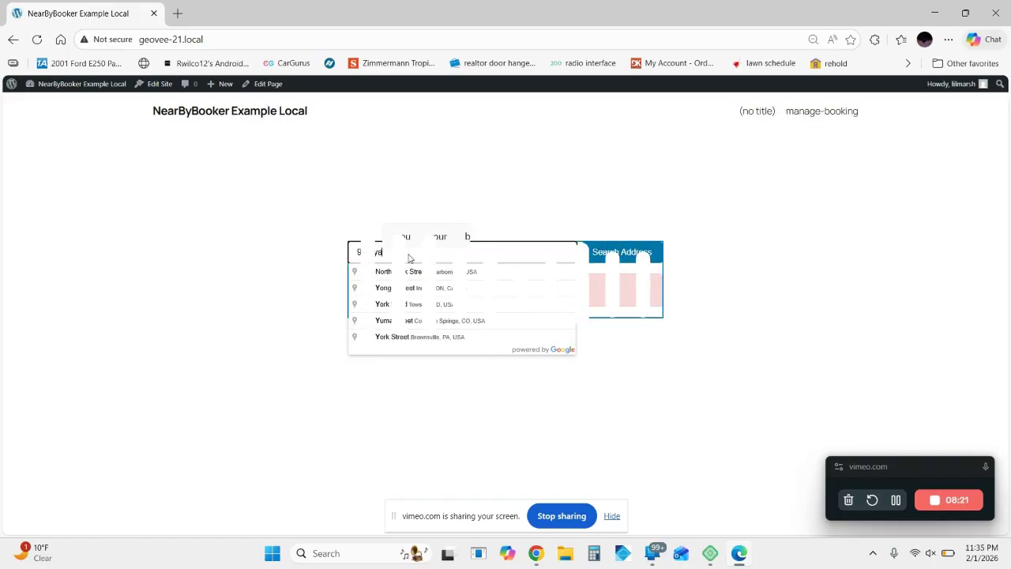
text(le st hou)
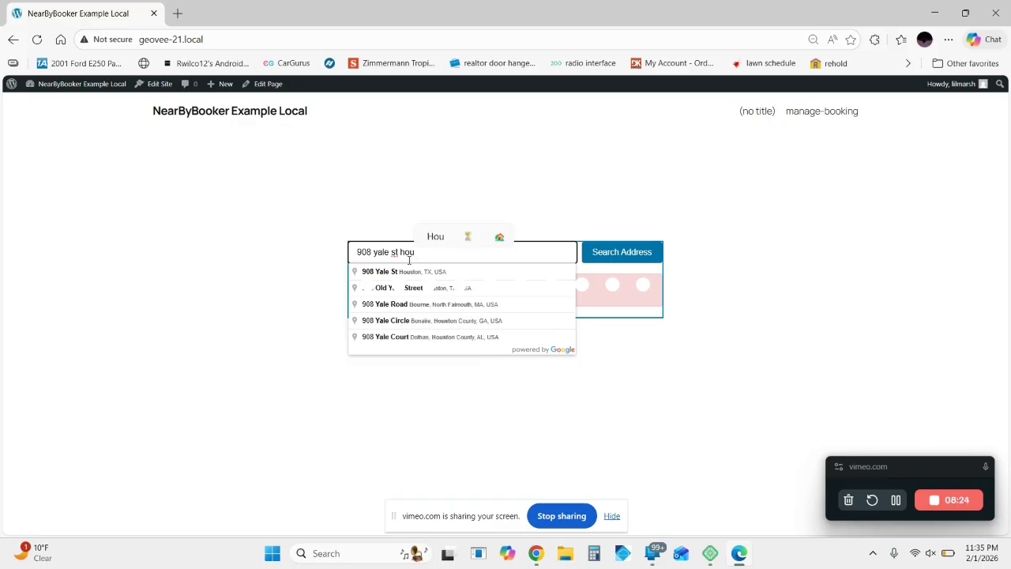
click(409, 272)
click(639, 251)
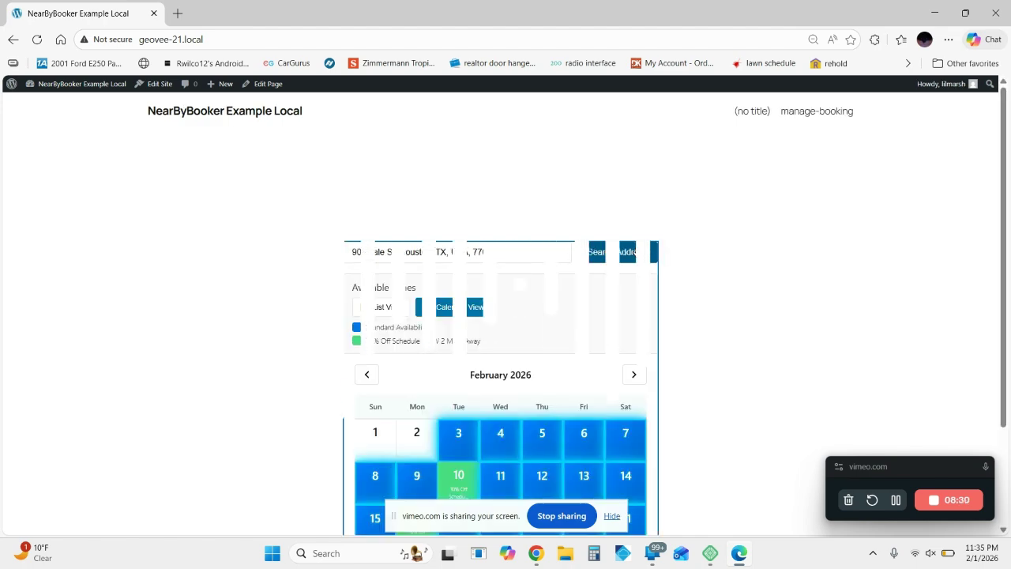
scroll(639, 251, down, 3)
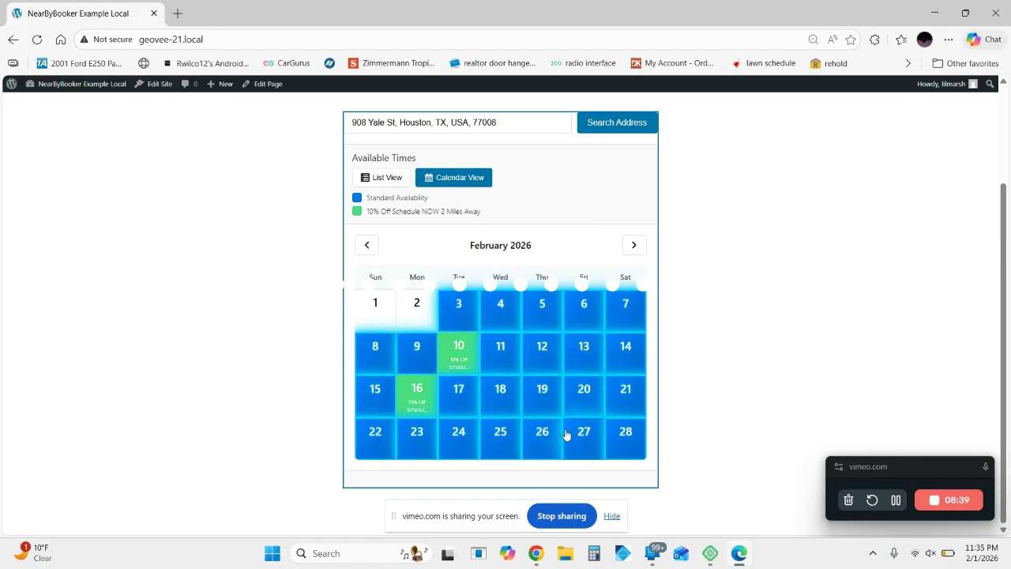
Step: Switch to Google Calendar in Chrome and show the Team 1 Upper Left Houston calendar instead of Team 3 Lower Left Houston
click(535, 555)
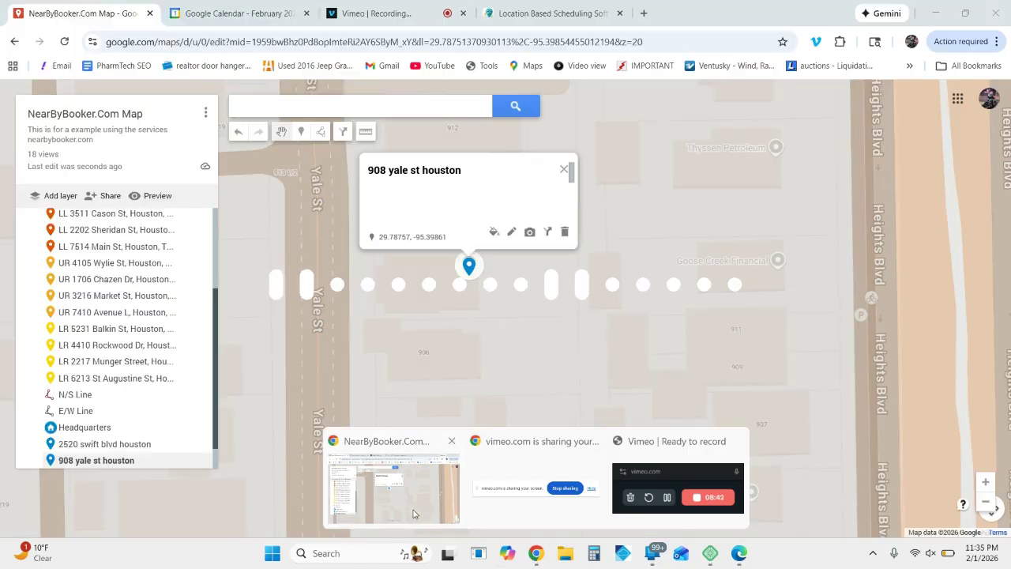
click(393, 490)
click(236, 14)
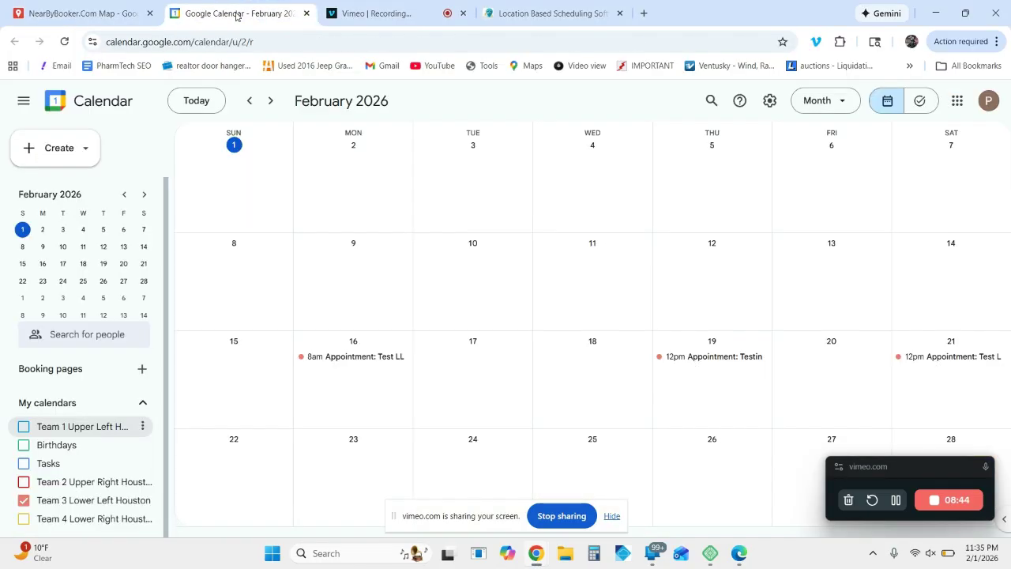
click(23, 427)
click(23, 500)
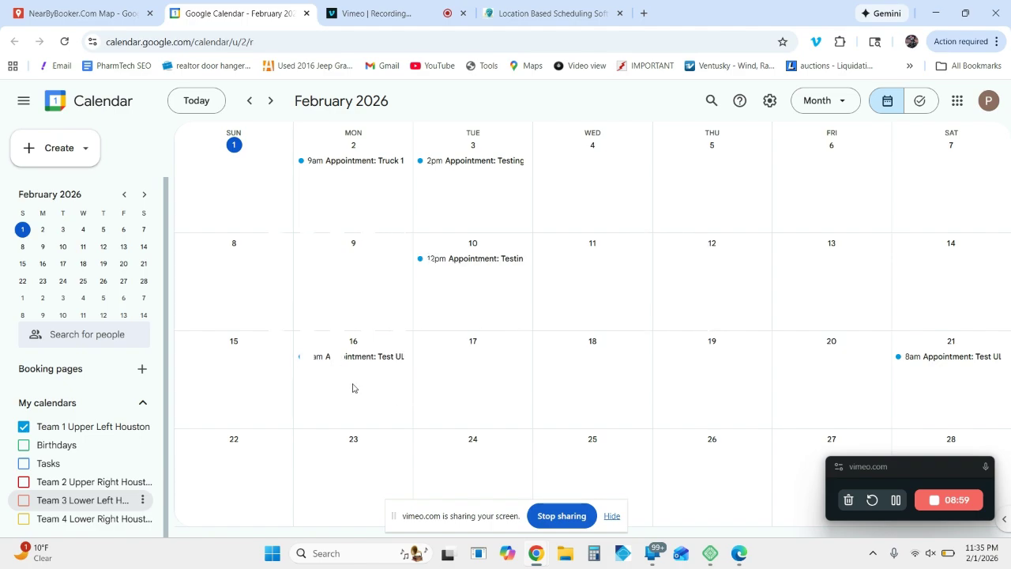
Step: View the February 16 time slots on the booking page in Edge, and return to the Team 1 calendar in Chrome
click(740, 562)
click(418, 395)
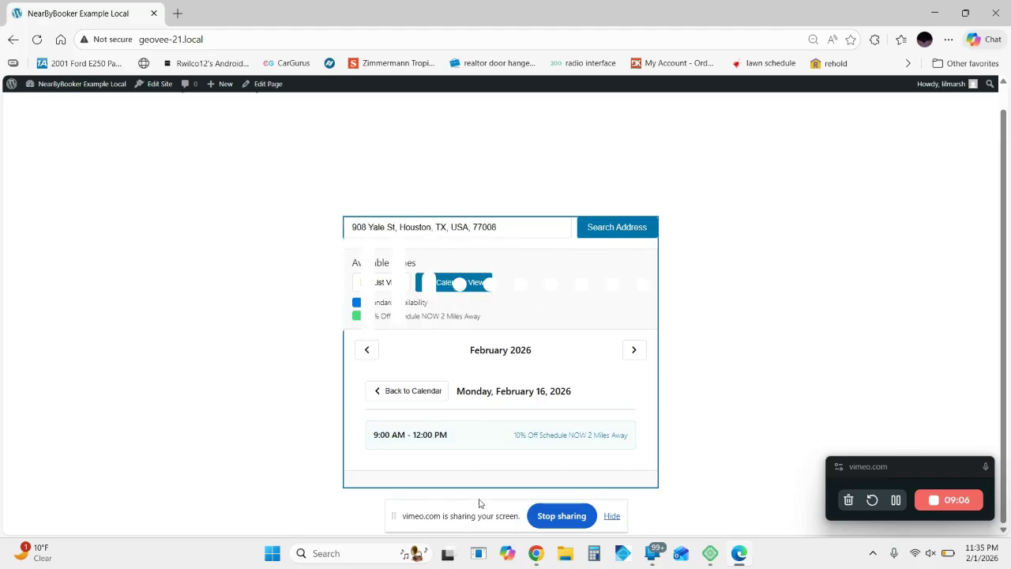
click(537, 559)
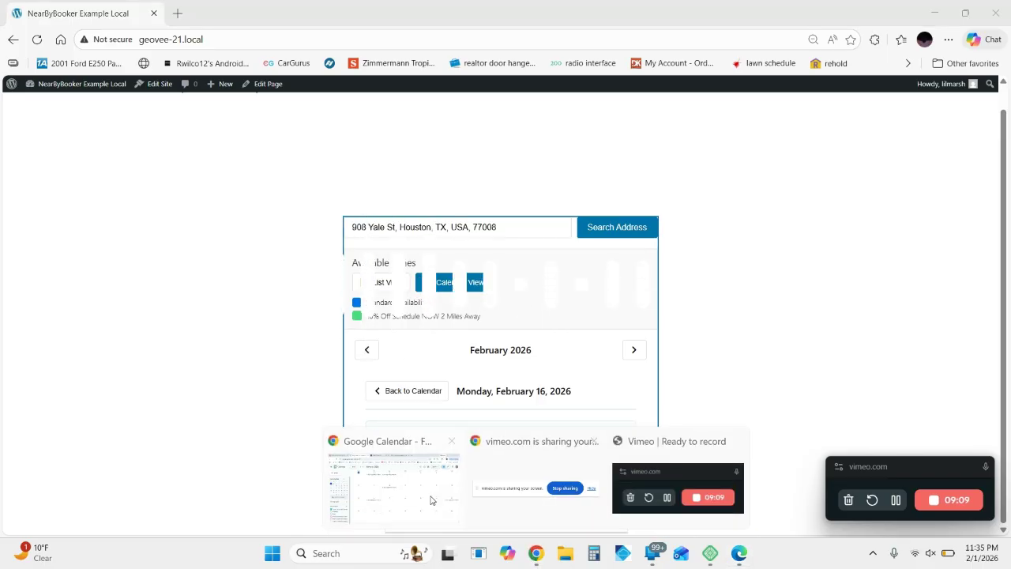
click(418, 500)
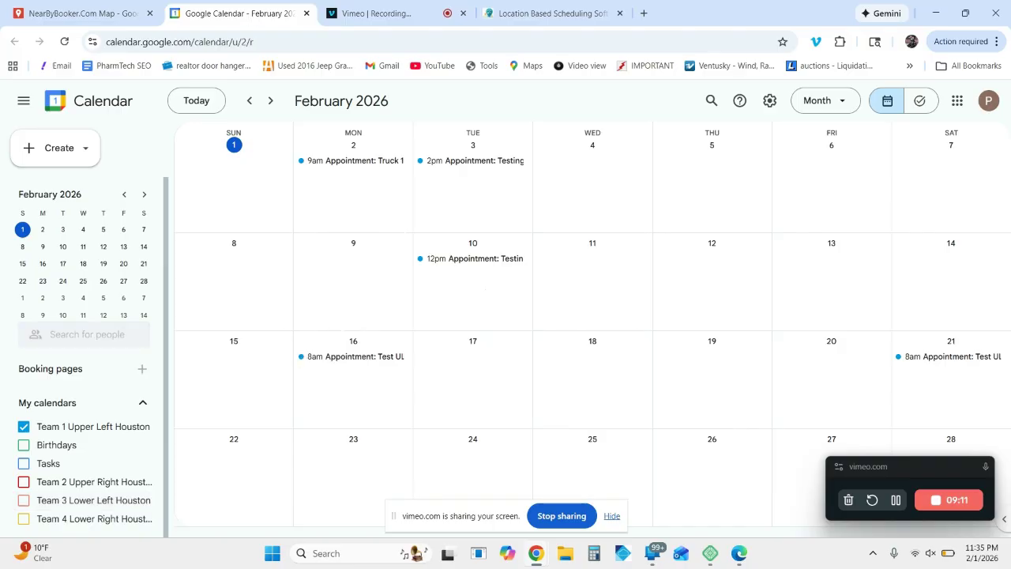
click(481, 285)
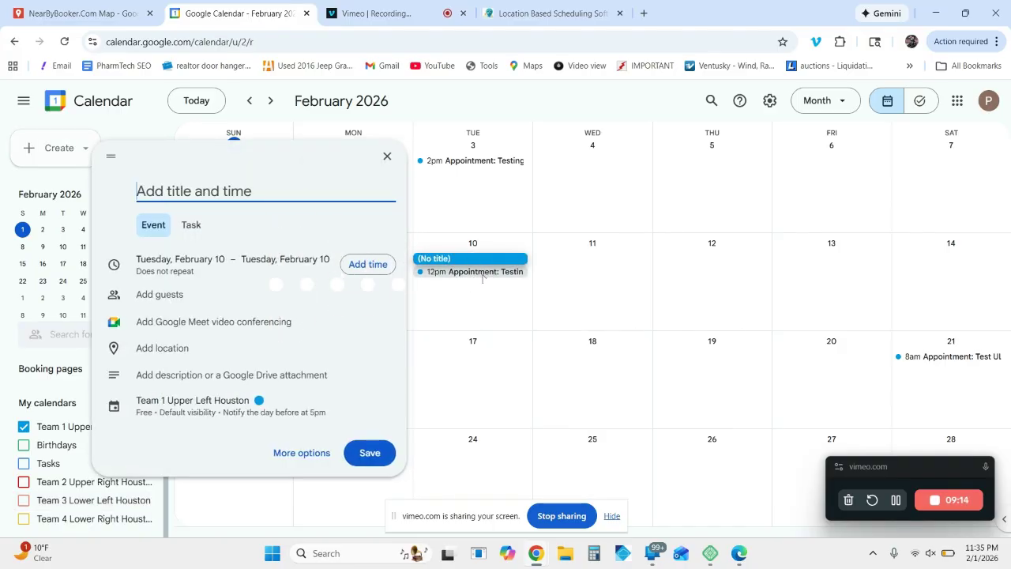
click(482, 279)
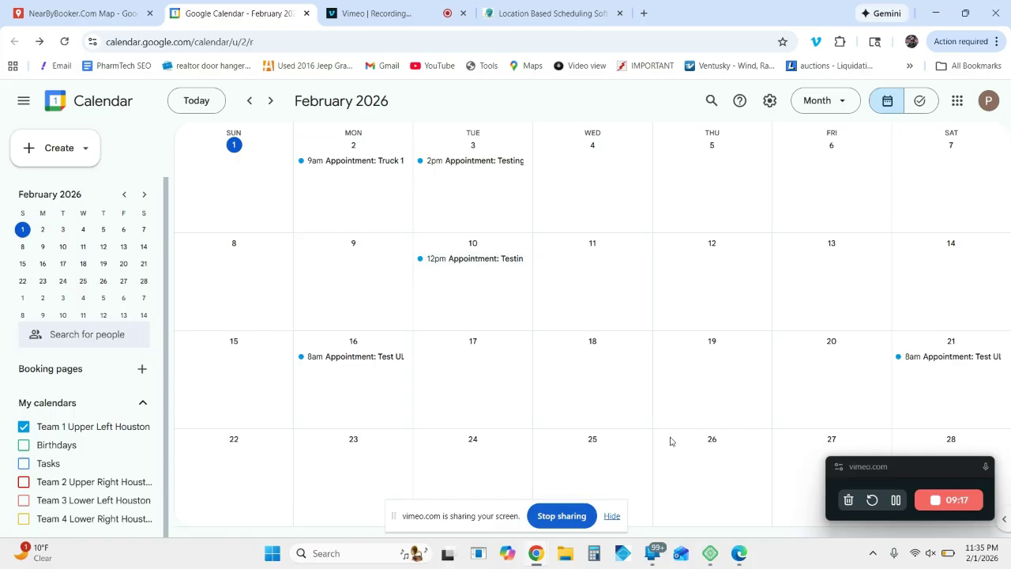
Step: Switch back to the booking page in Edge and view the discounted time slots for February 10
click(739, 553)
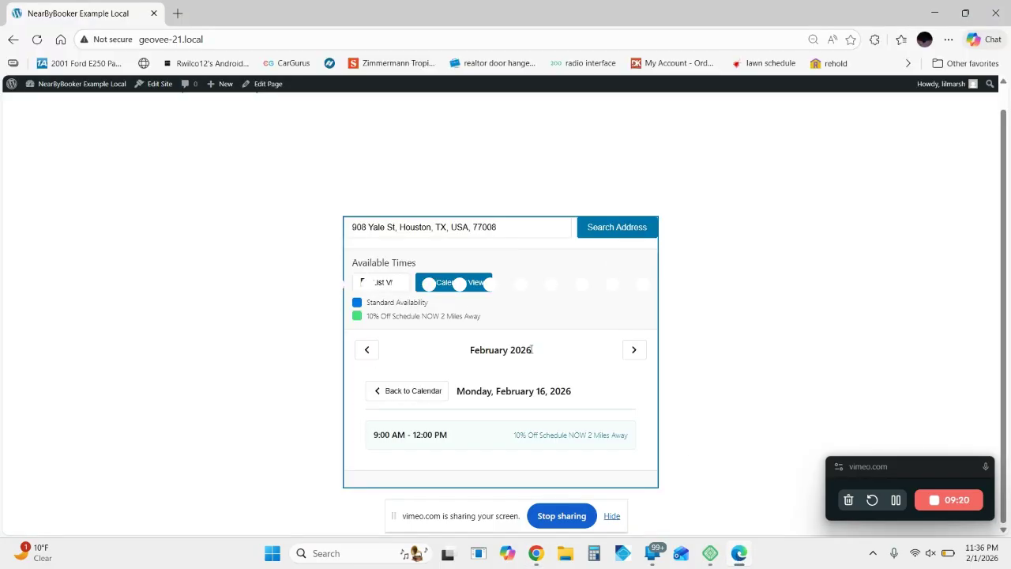
click(421, 391)
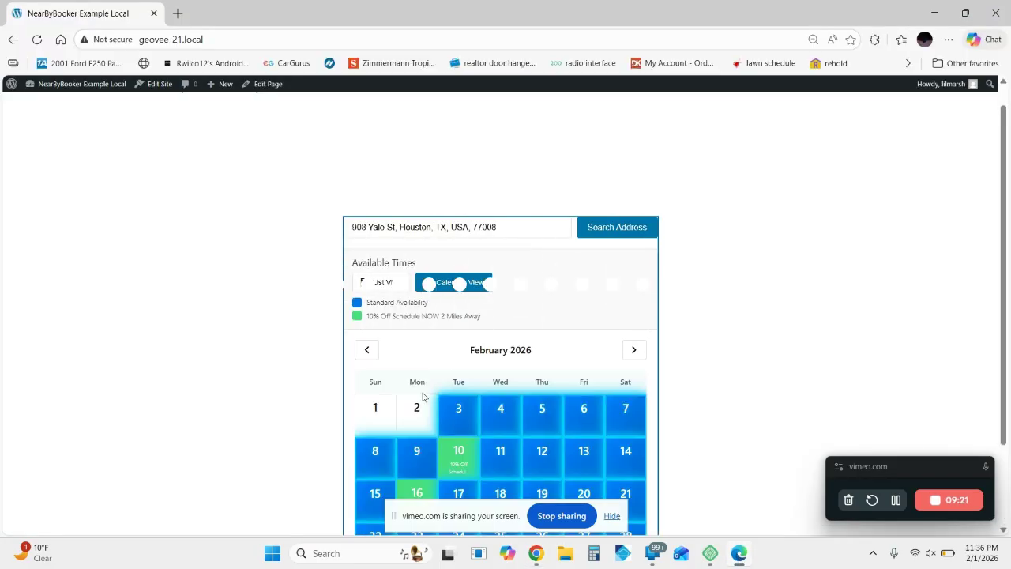
click(455, 450)
scroll(425, 451, down, 1)
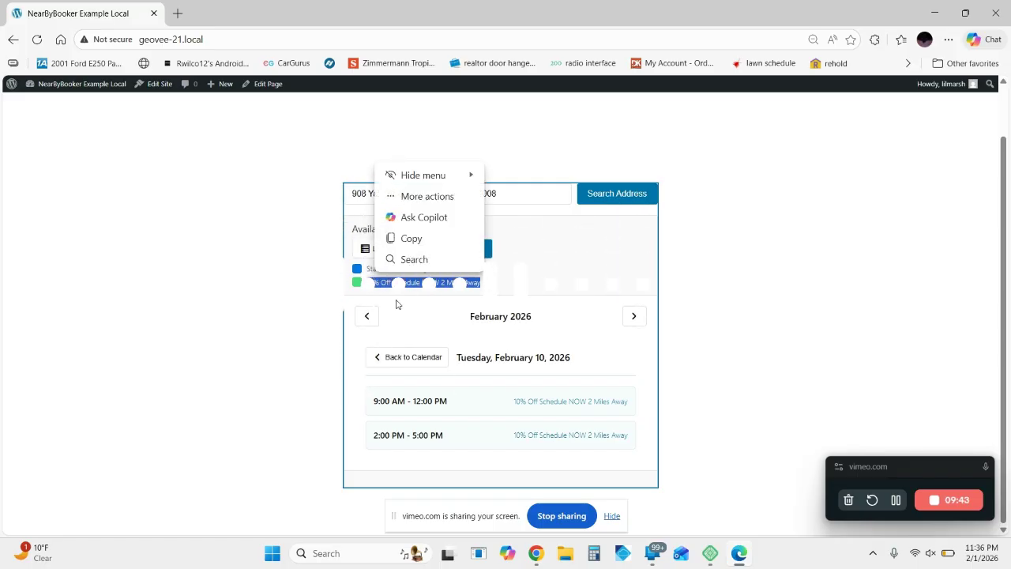
click(551, 293)
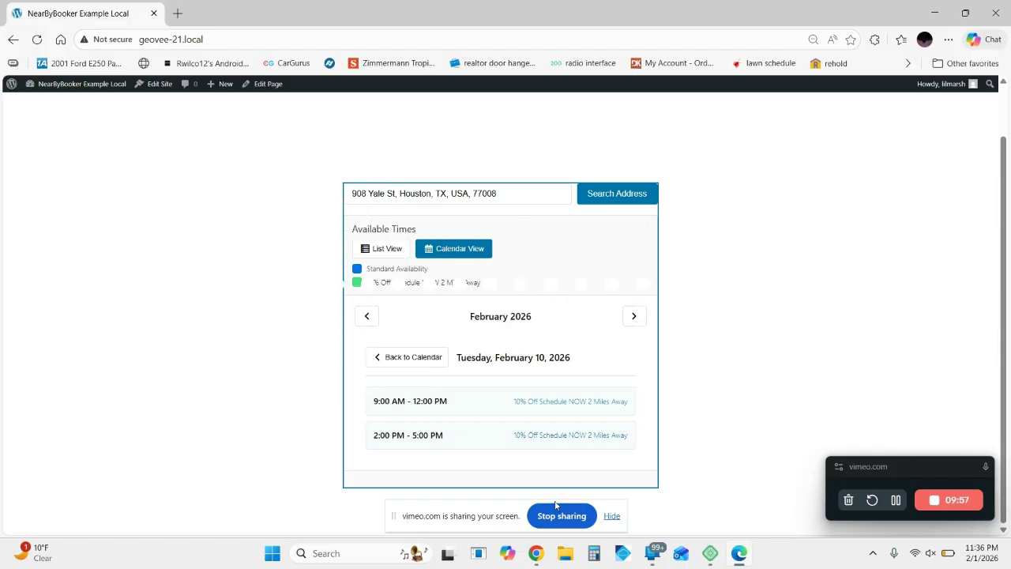
Step: Switch to Chrome and view the zone map on the NearbyBooker homepage
click(536, 553)
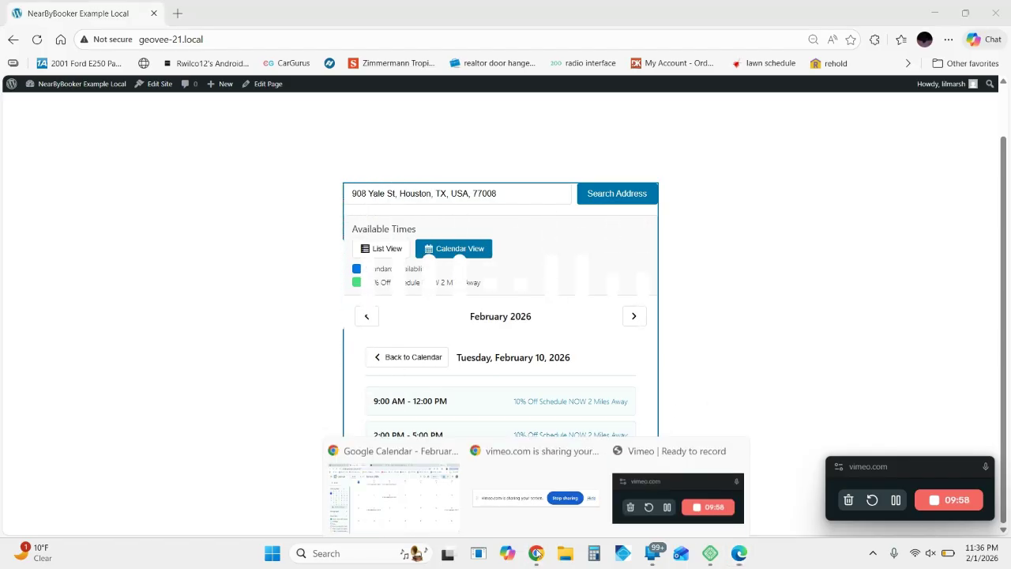
click(433, 485)
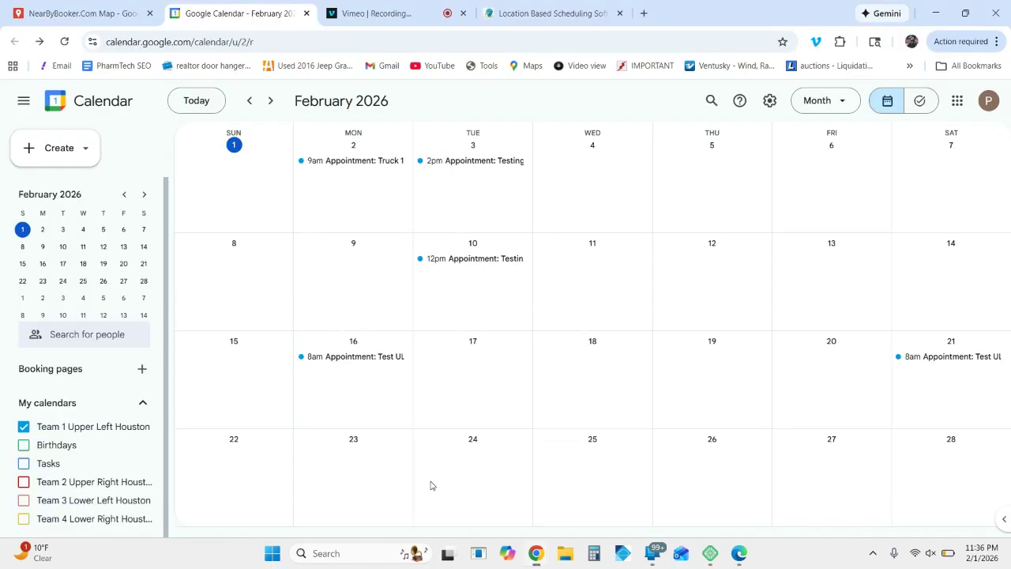
click(543, 13)
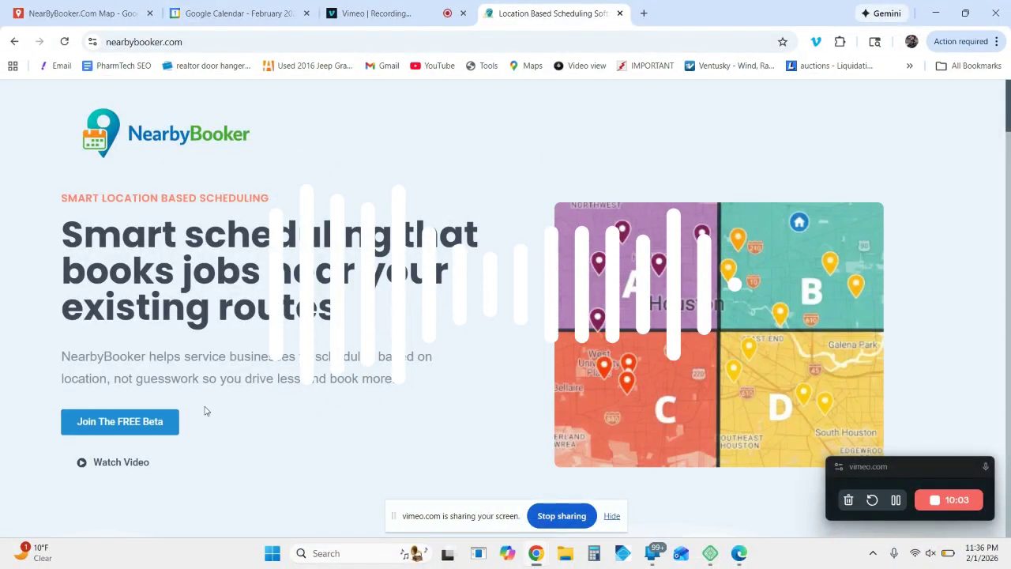